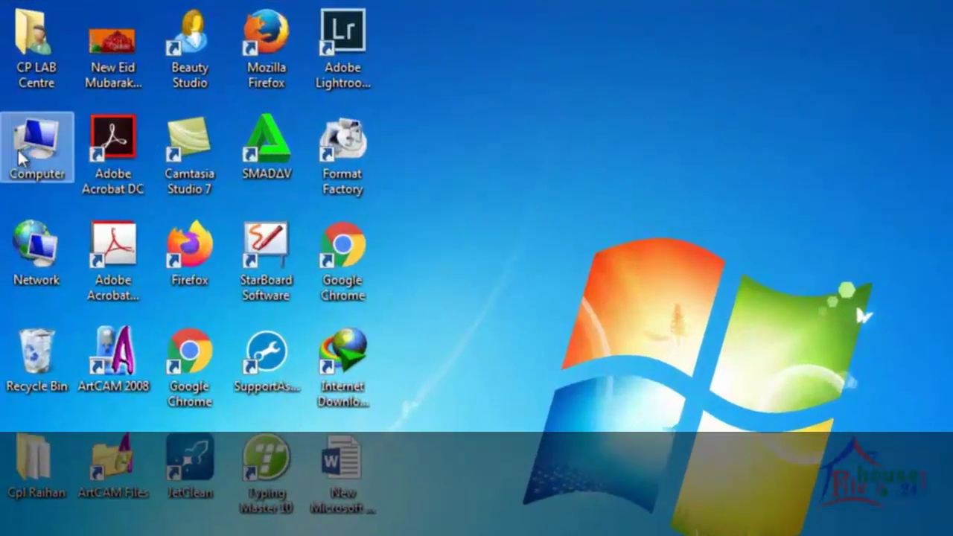
Open the All Software folder on the D: drive (All Software & Videos)
double_click(20, 155)
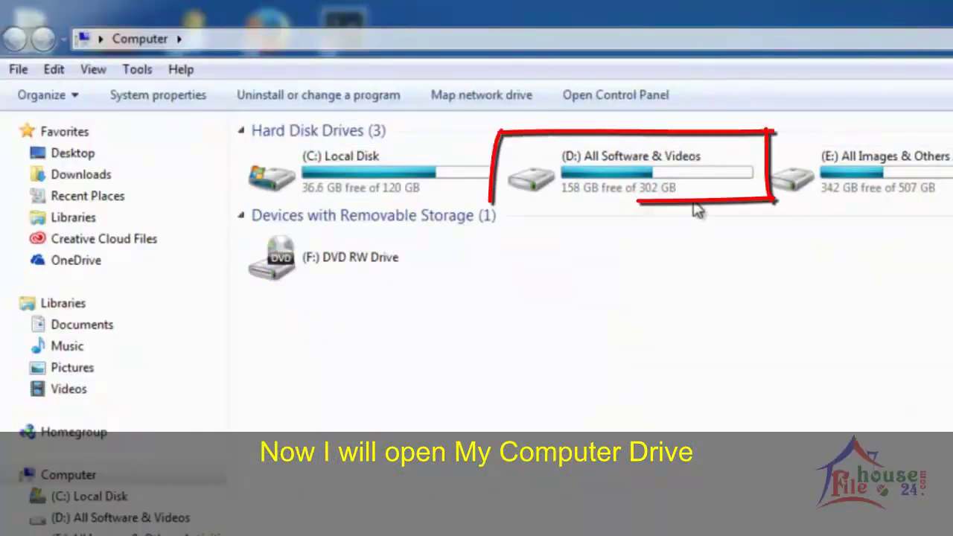
click(634, 170)
right_click(631, 162)
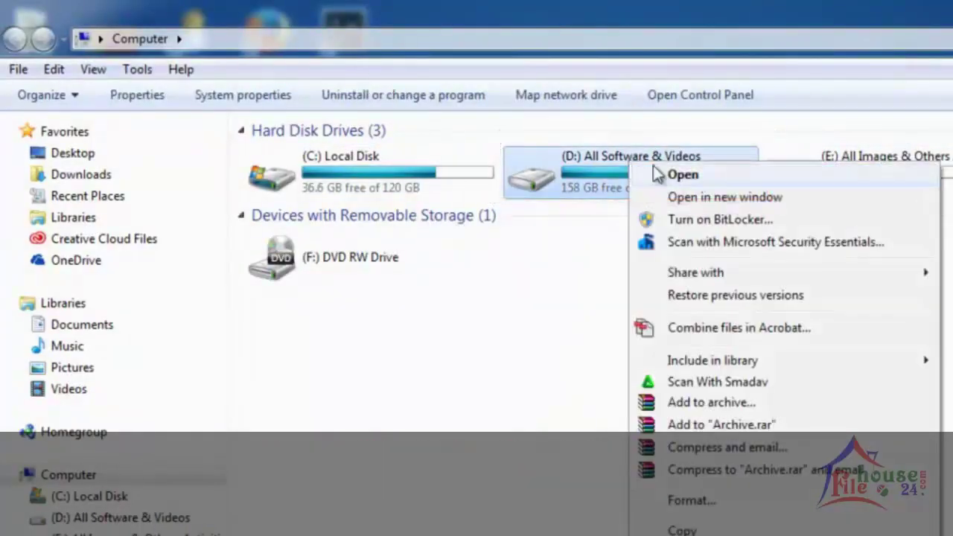
click(685, 176)
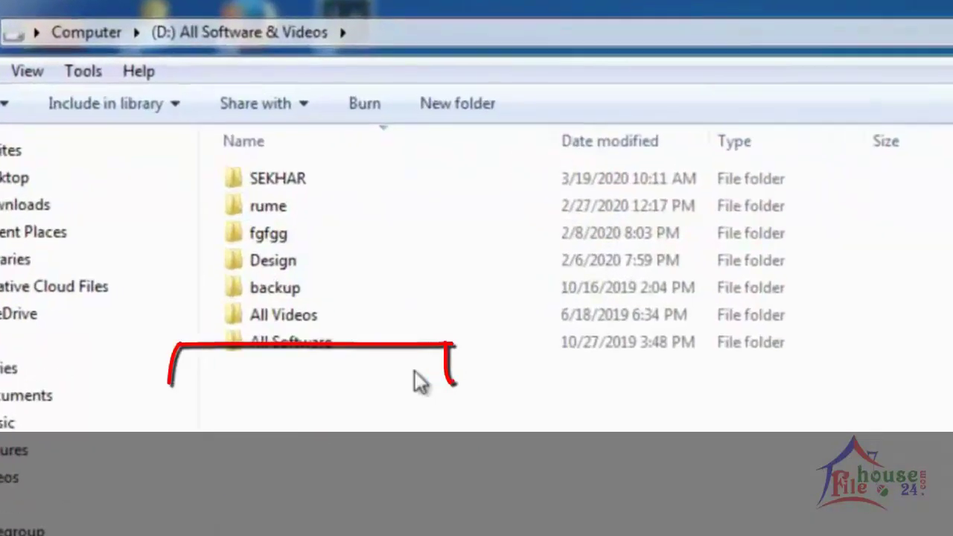
click(343, 372)
right_click(343, 366)
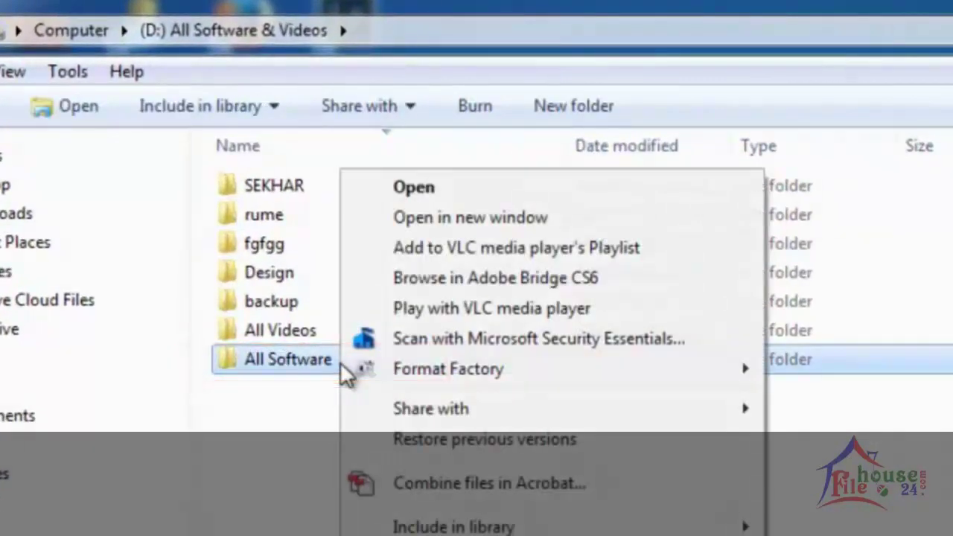
click(456, 190)
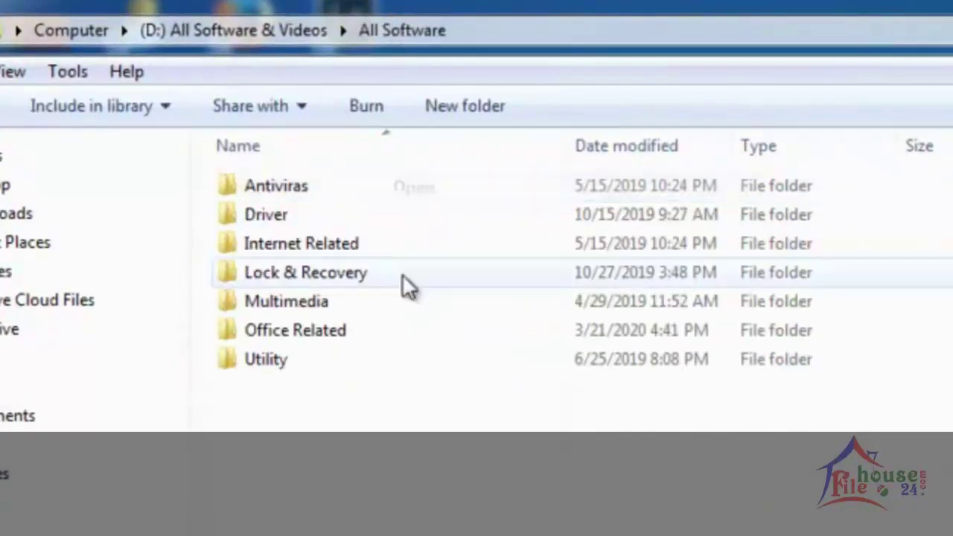
Open the Pashabdo folder inside the Office Related folder
click(336, 335)
right_click(340, 333)
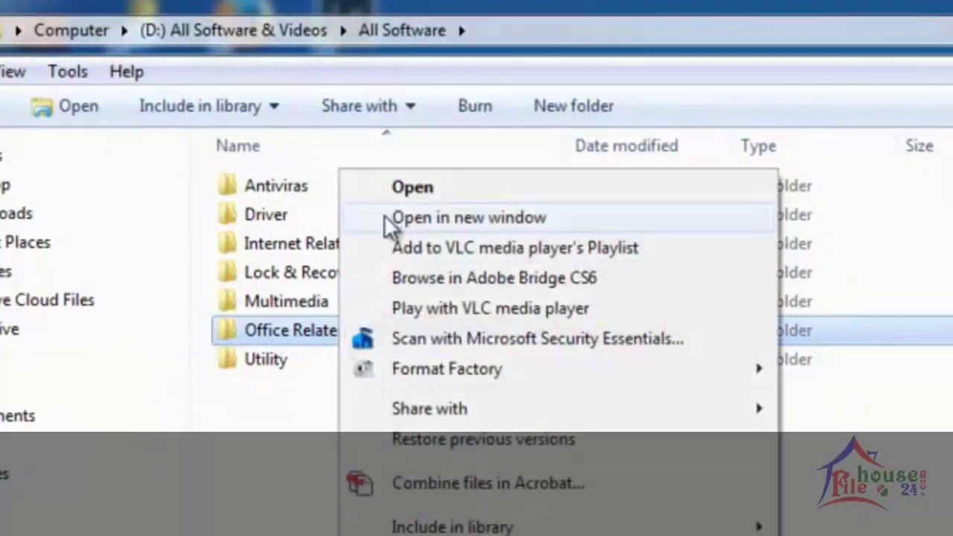
click(408, 187)
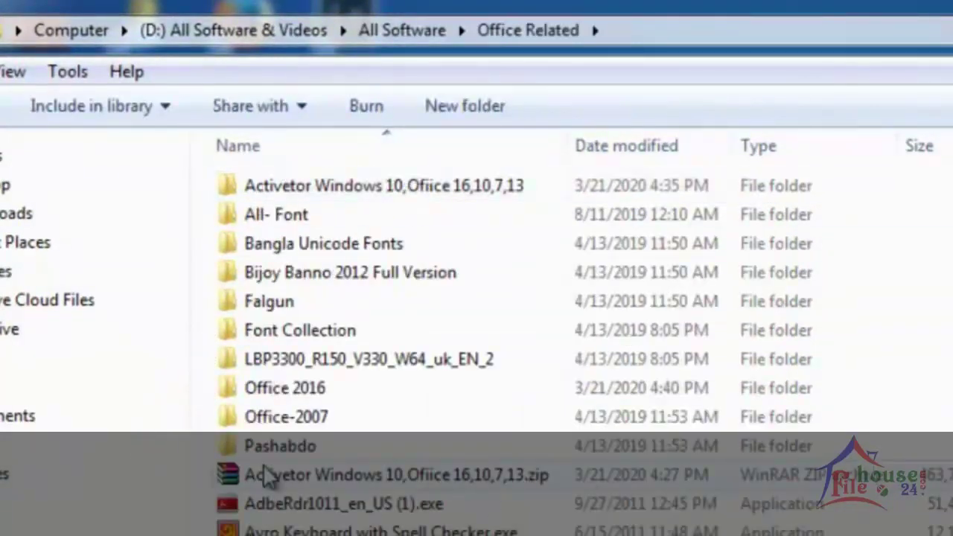
click(329, 447)
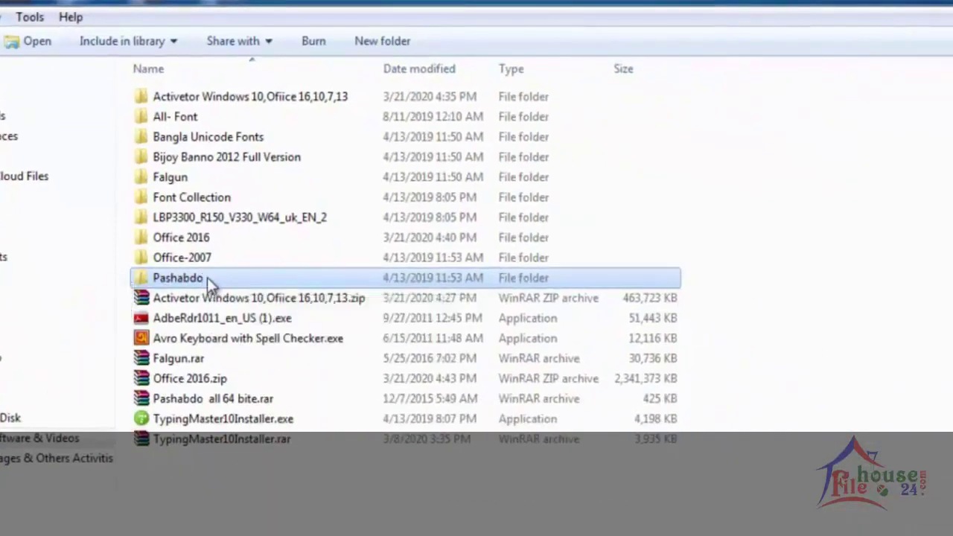
right_click(207, 277)
click(310, 98)
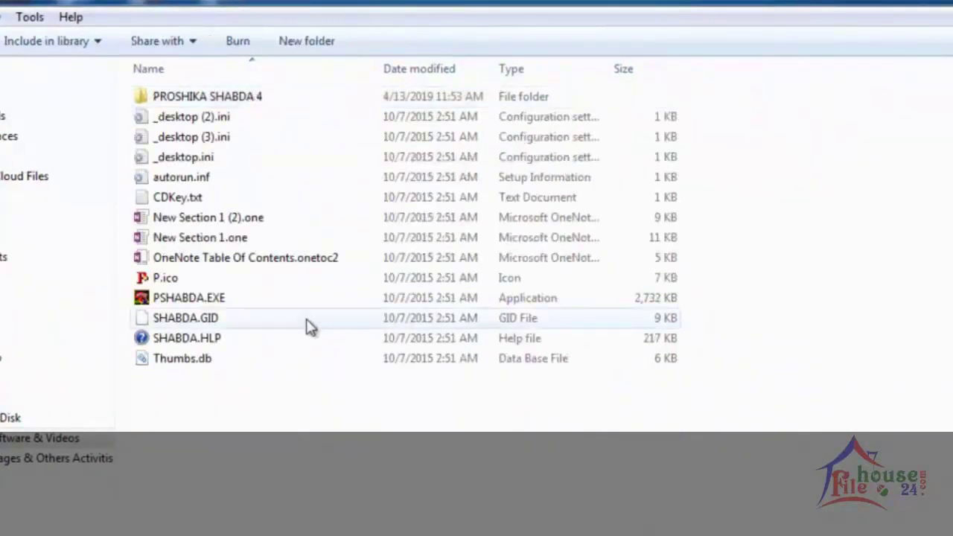
Run PSHABDA.EXE as administrator and move the setup dialog clear of the file list
click(239, 299)
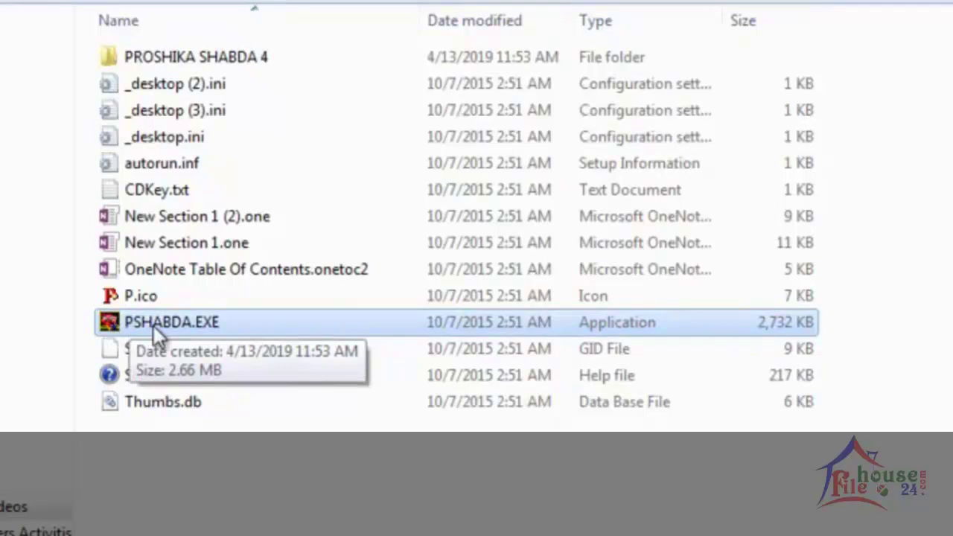
right_click(214, 326)
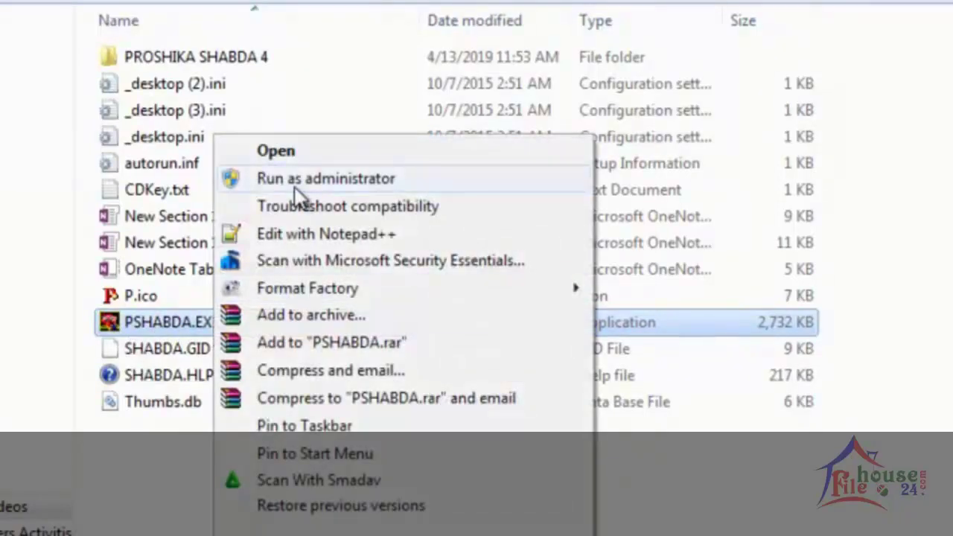
click(290, 181)
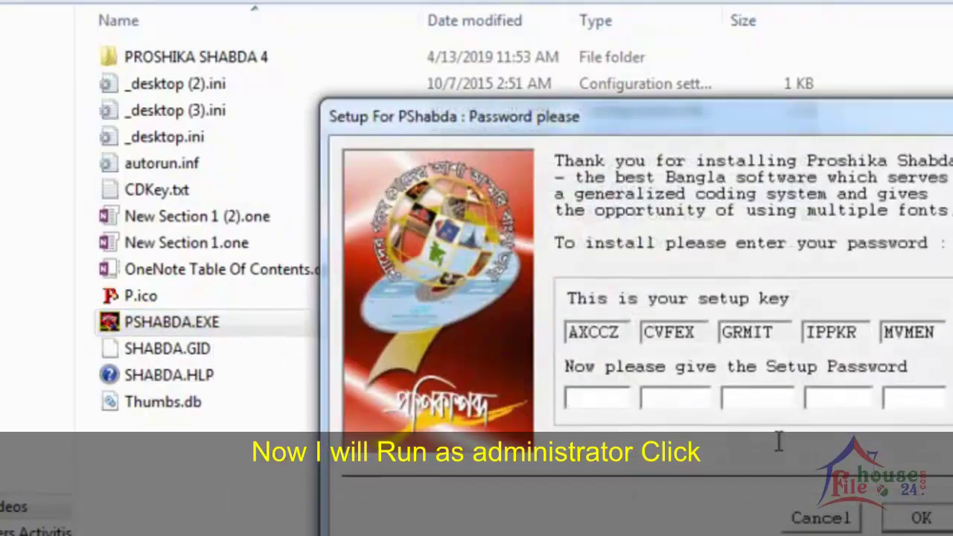
drag(595, 116, 952, 211)
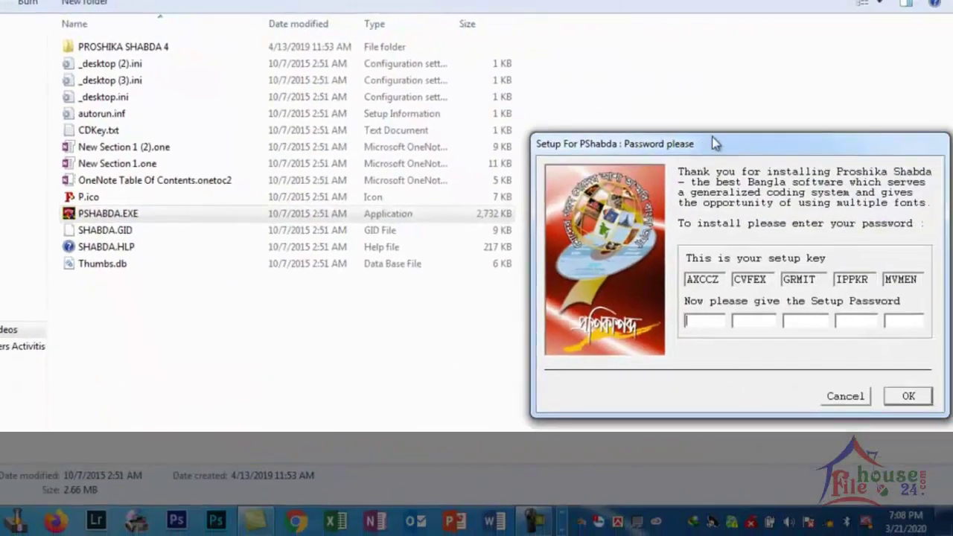
drag(712, 136, 648, 134)
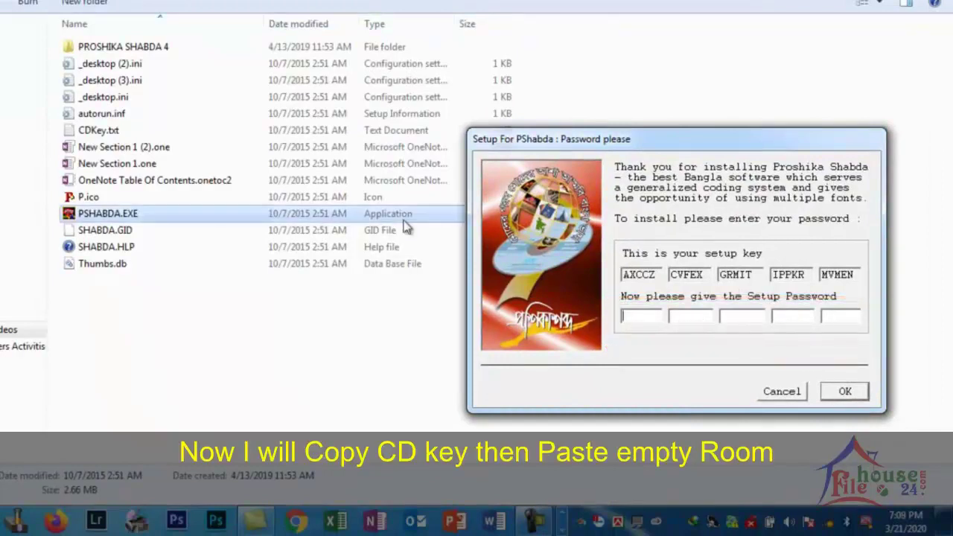
Open CDKey.txt, minimize the folder window, and arrange the text file and the setup dialog so both are readable
click(88, 132)
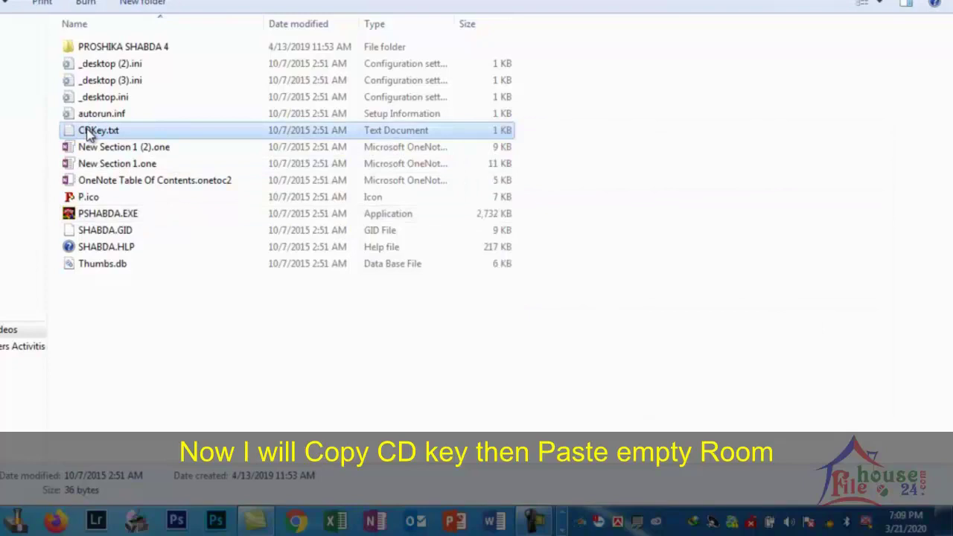
double_click(125, 135)
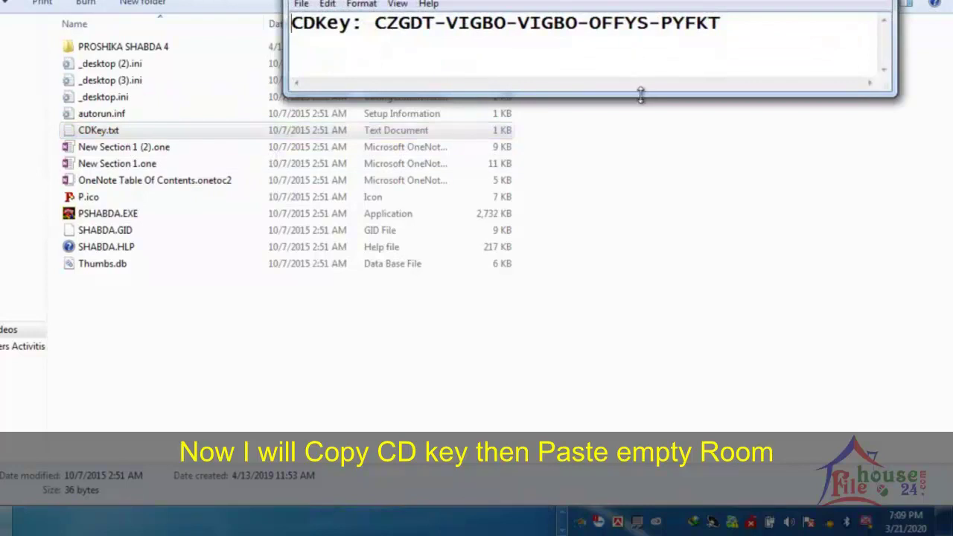
drag(640, 94, 630, 127)
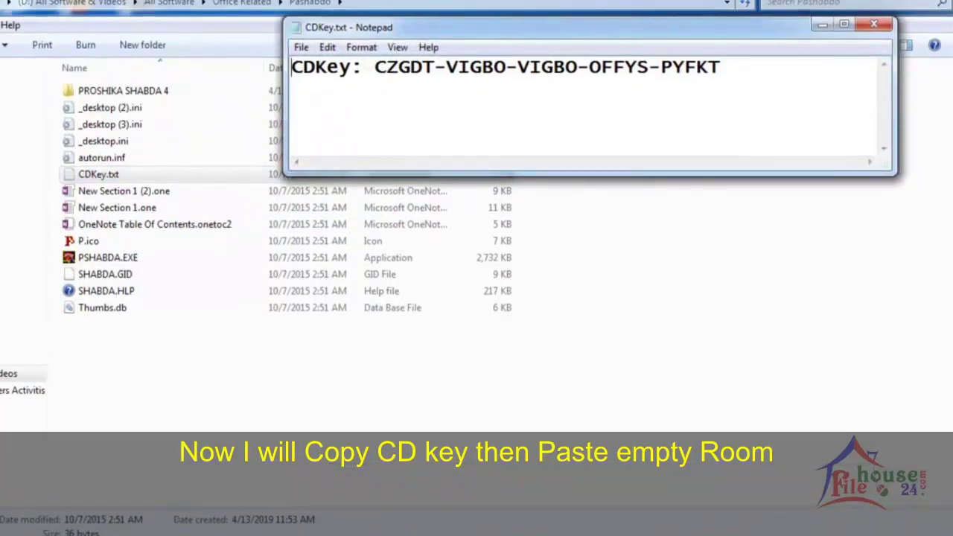
click(875, 24)
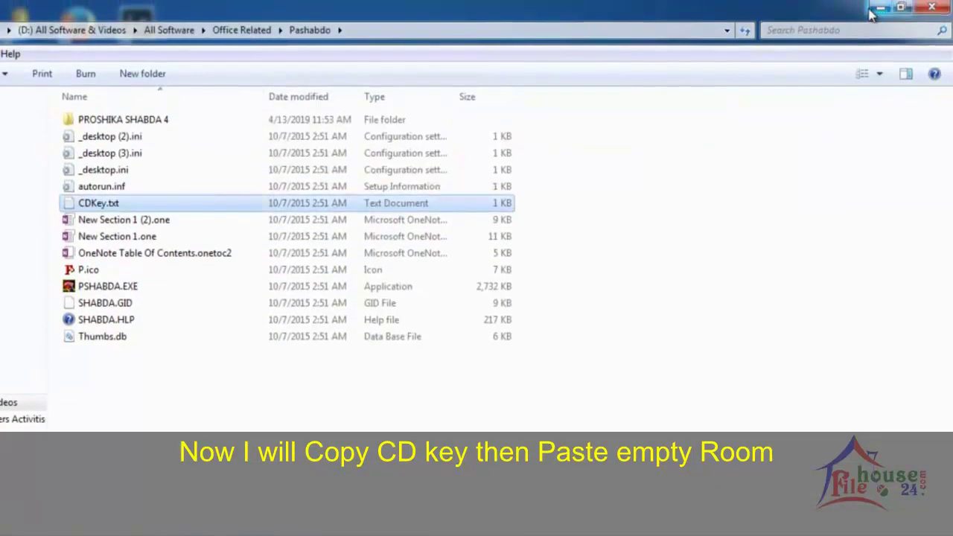
click(876, 9)
drag(690, 65, 622, 58)
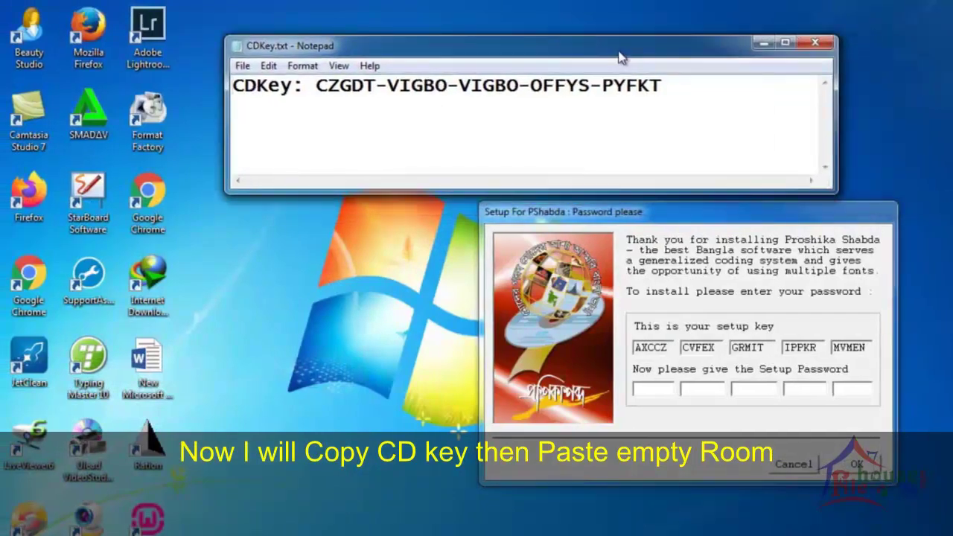
drag(672, 213, 458, 209)
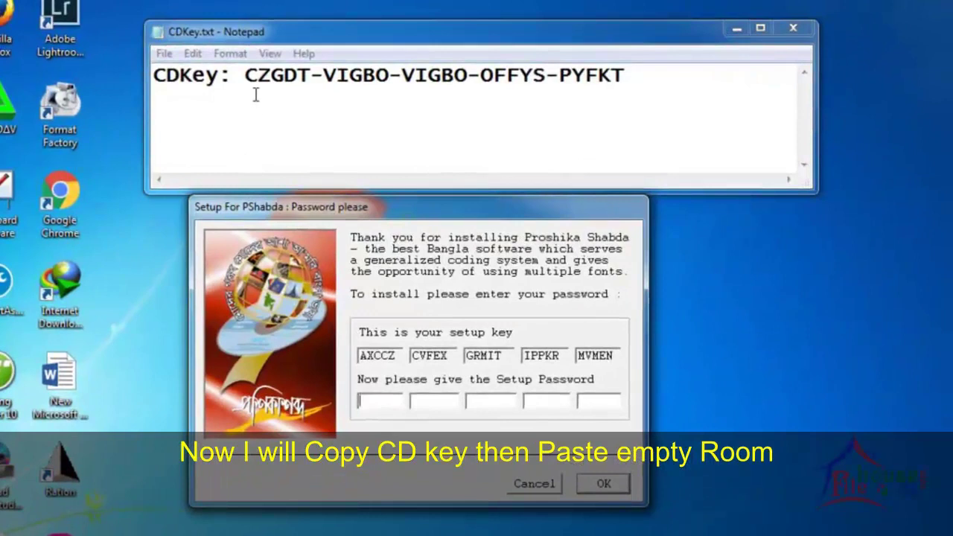
Copy the first group of the CD key from the text file into the first Setup Password field
click(243, 74)
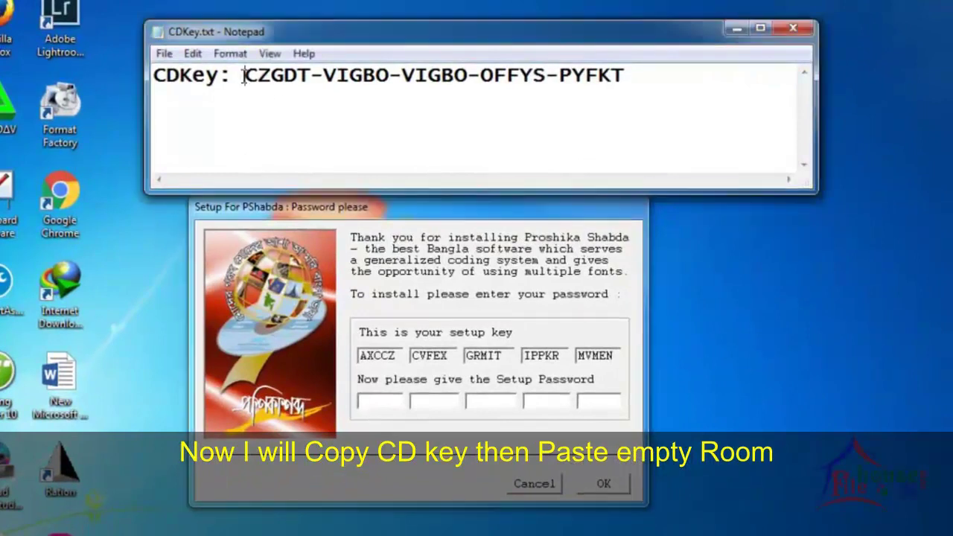
shift+click(311, 75)
key(ctrl+c)
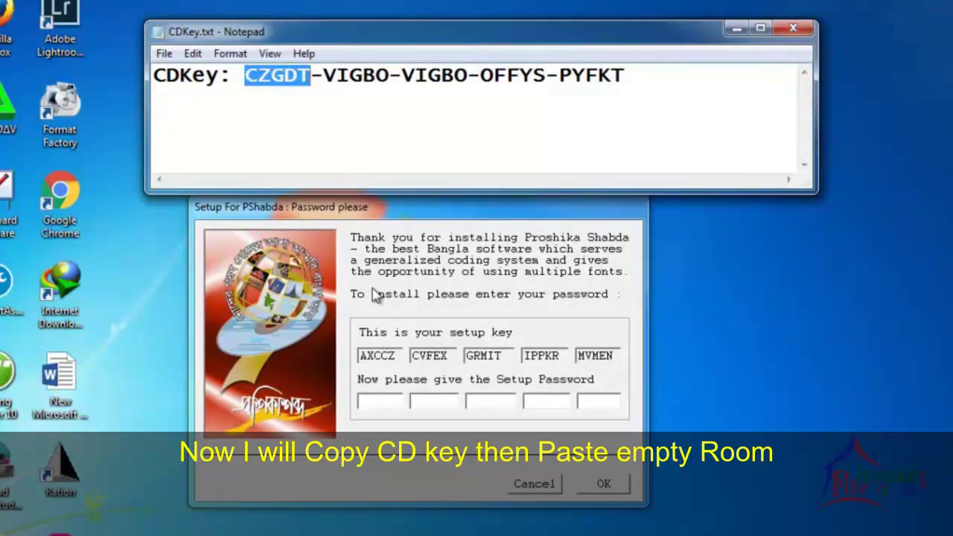
click(385, 404)
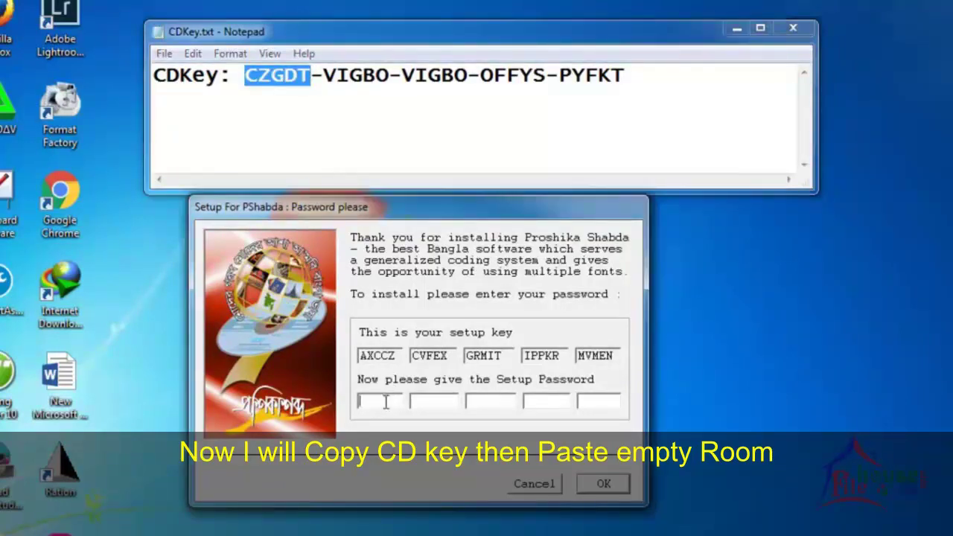
right_click(385, 405)
click(440, 237)
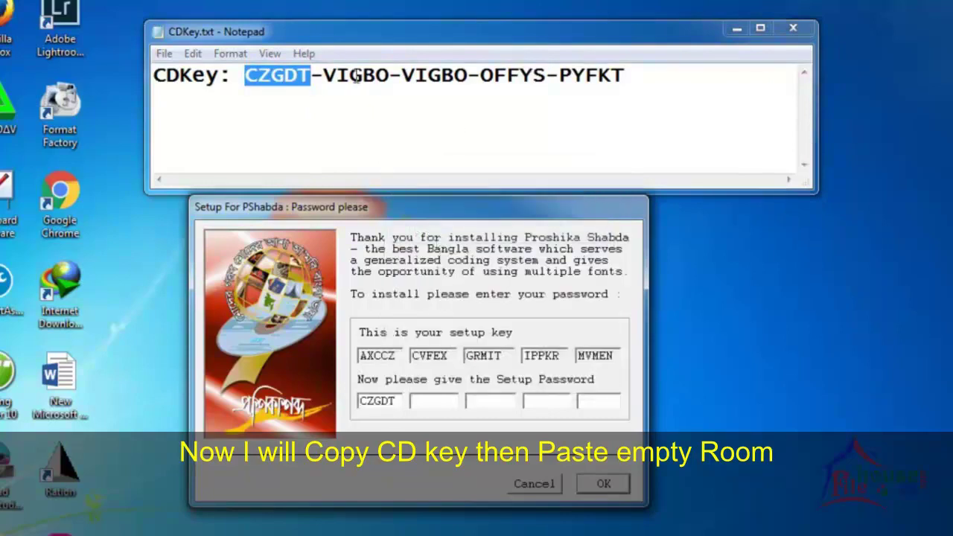
Copy the second group of the CD key into the second Setup Password field
click(326, 75)
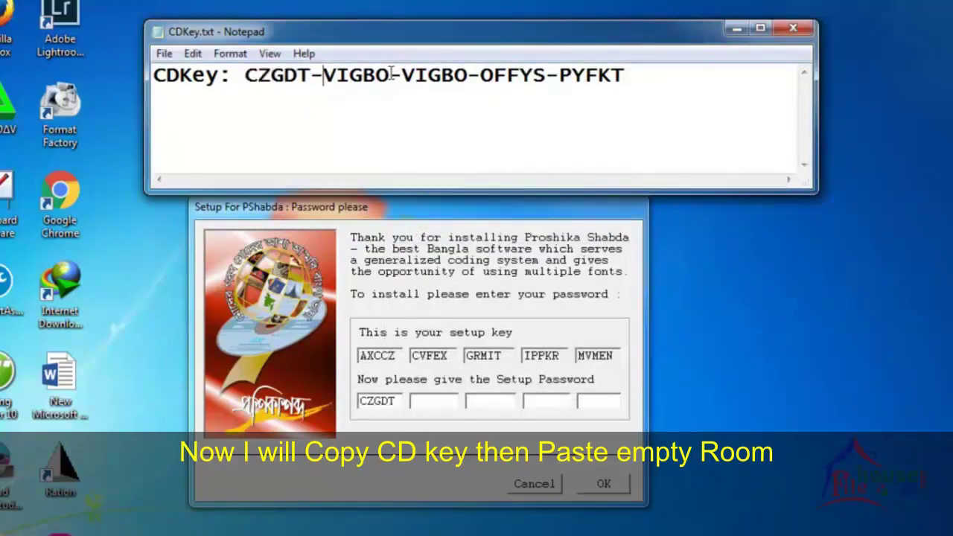
shift+click(392, 74)
key(ctrl+c)
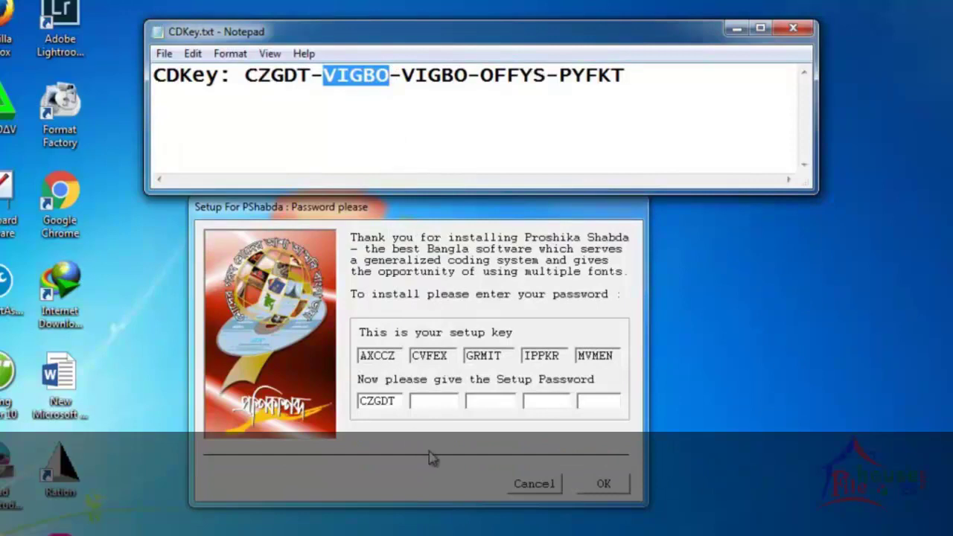
click(436, 402)
right_click(436, 402)
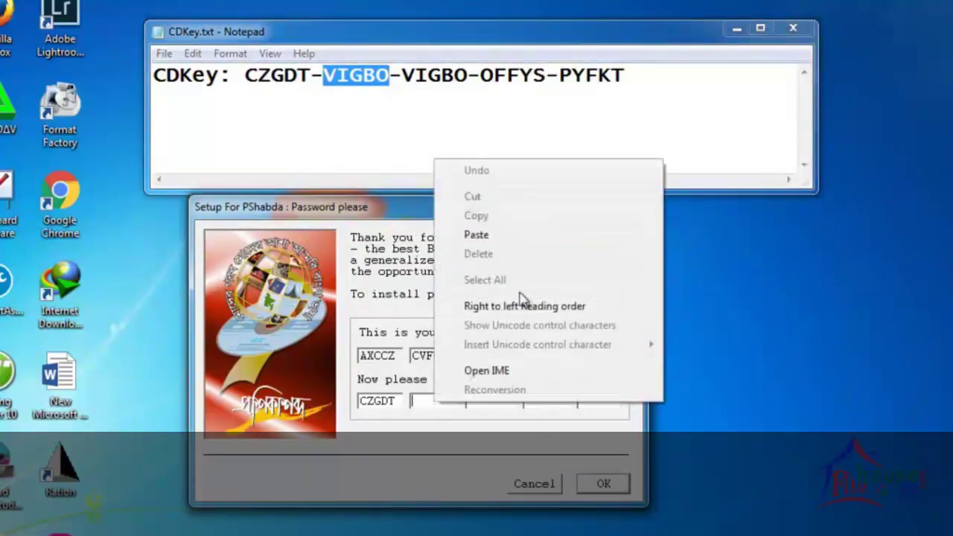
click(504, 236)
Copy the third group of the CD key into the third Setup Password field
click(403, 76)
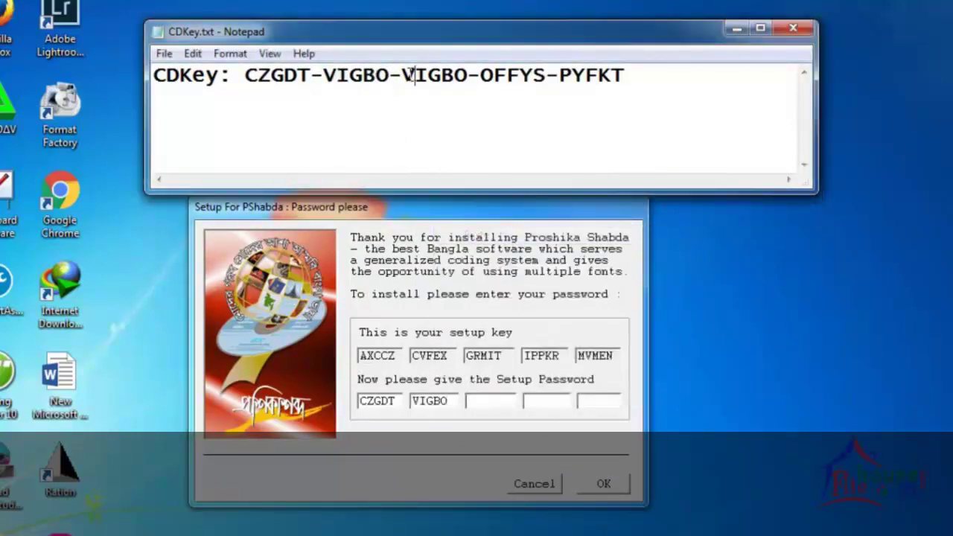
shift+click(470, 76)
key(ctrl+c)
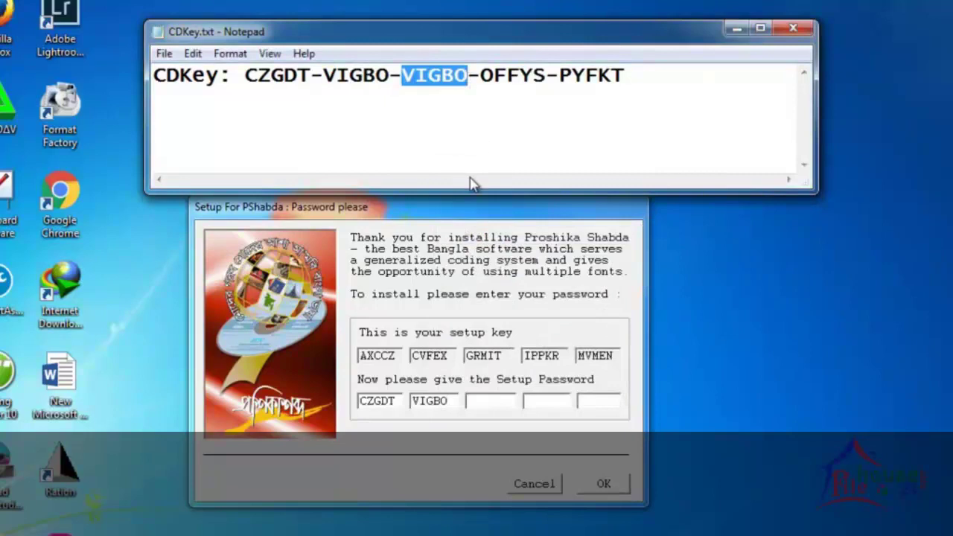
click(477, 399)
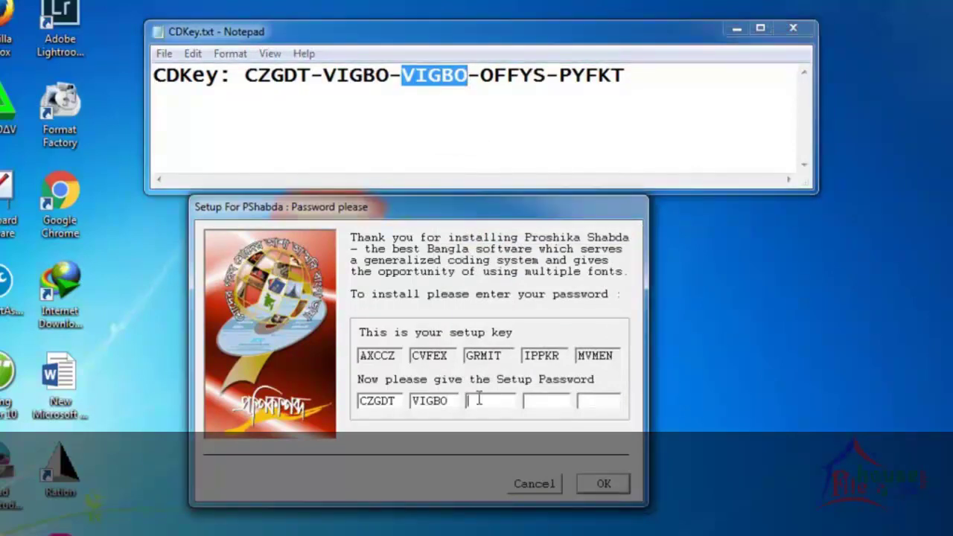
key(ctrl+v)
Copy the fourth group of the CD key into the fourth Setup Password field
click(481, 76)
shift+click(547, 76)
key(ctrl+c)
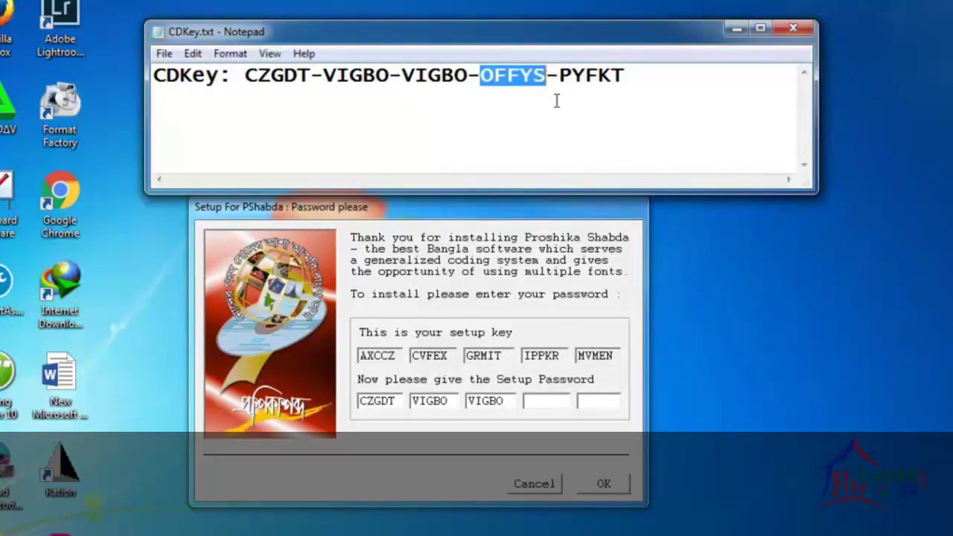
click(537, 401)
key(ctrl+v)
Copy the last group of the CD key into the fifth Setup Password field and close CDKey.txt
click(560, 75)
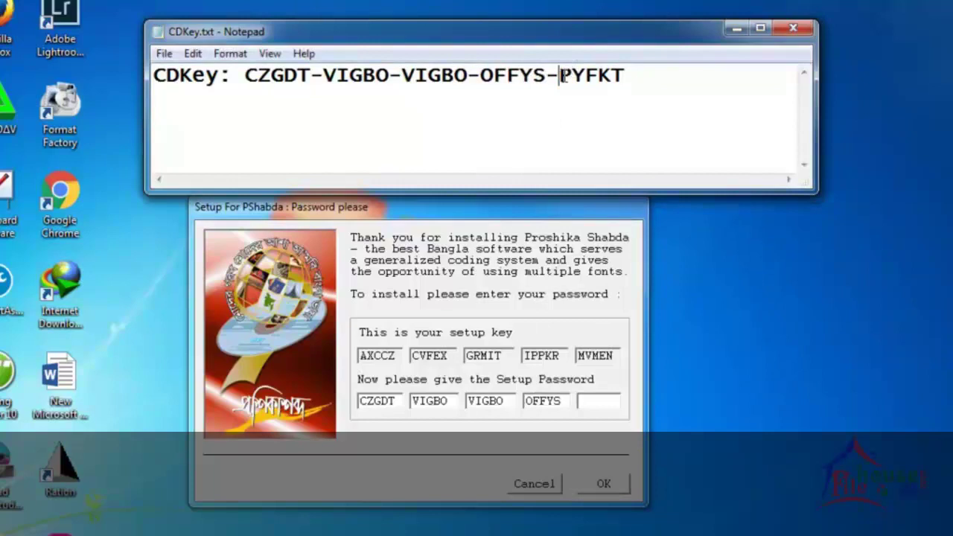
shift+click(629, 76)
key(ctrl+c)
click(593, 401)
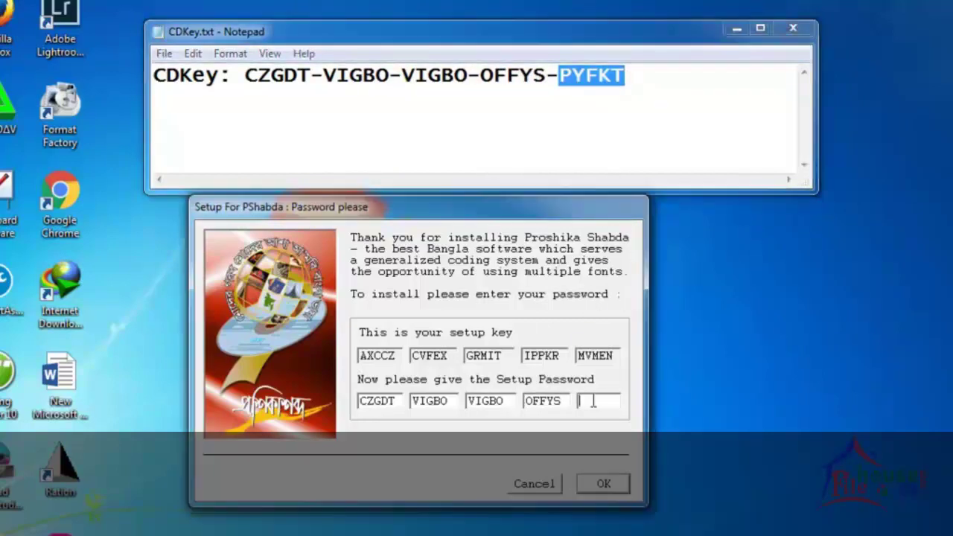
key(ctrl+v)
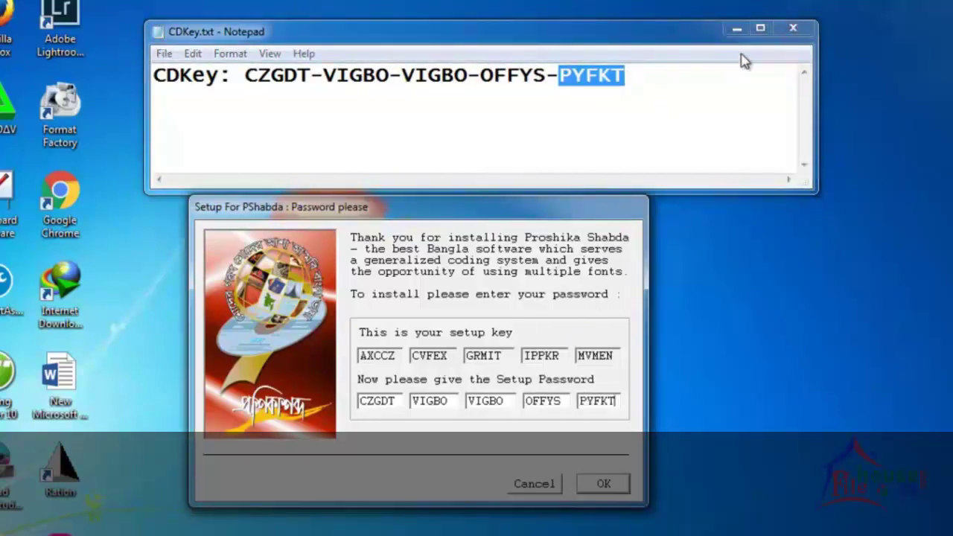
click(794, 29)
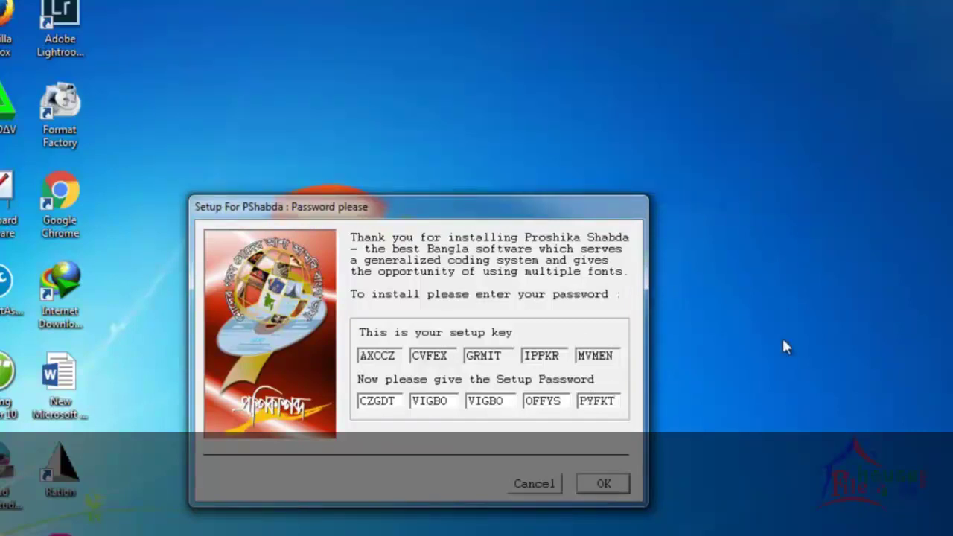
Submit the setup password, enter the user's name and the organization filehouse24, and continue the Proshika Shabda setup
click(604, 483)
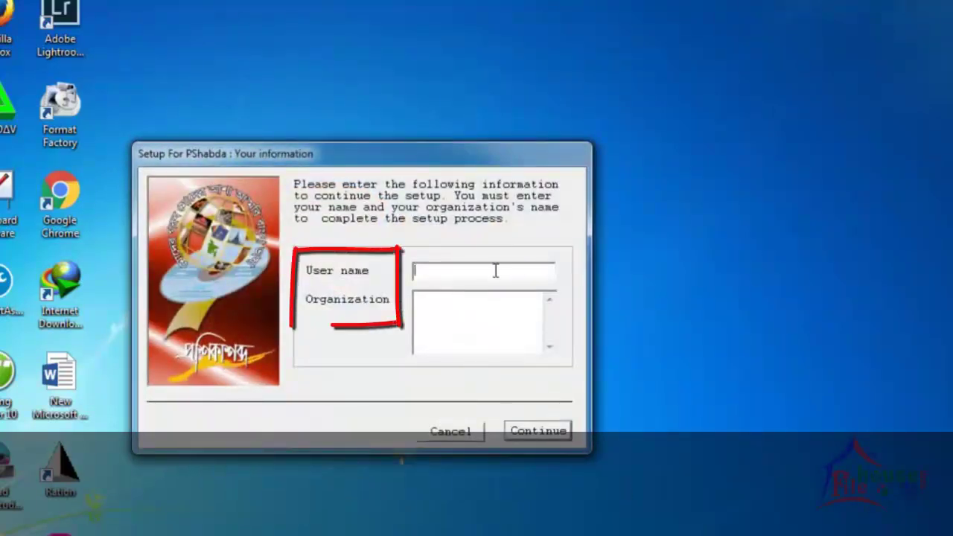
text(Raihan)
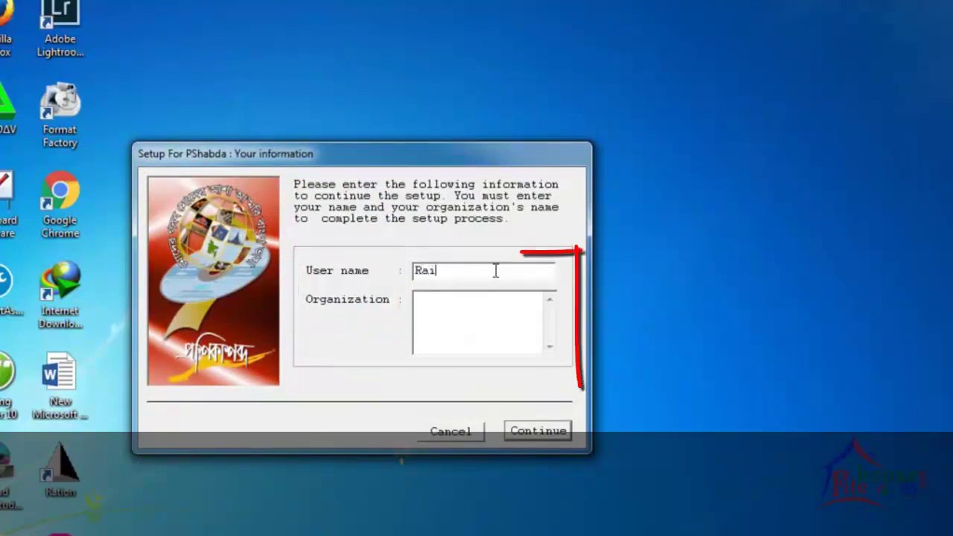
click(475, 318)
text(file)
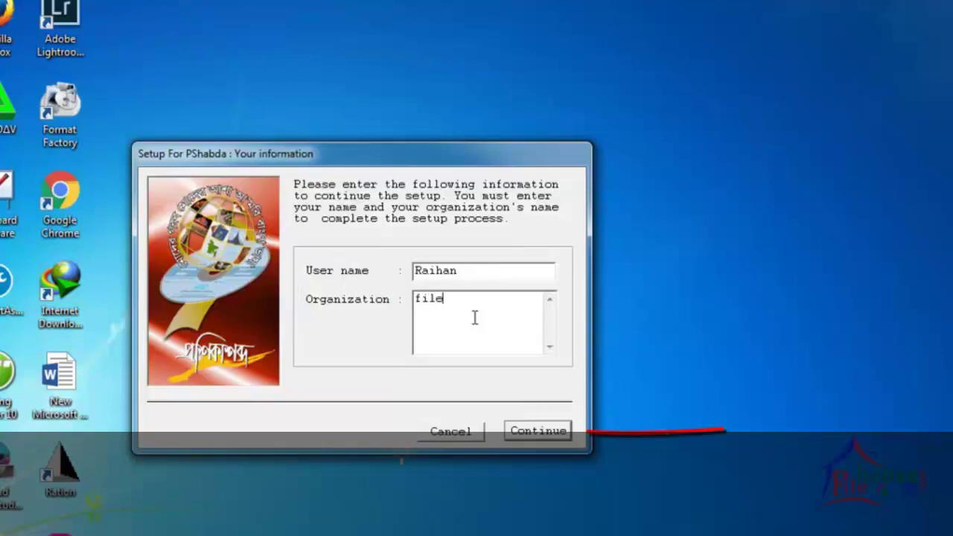
text(house24)
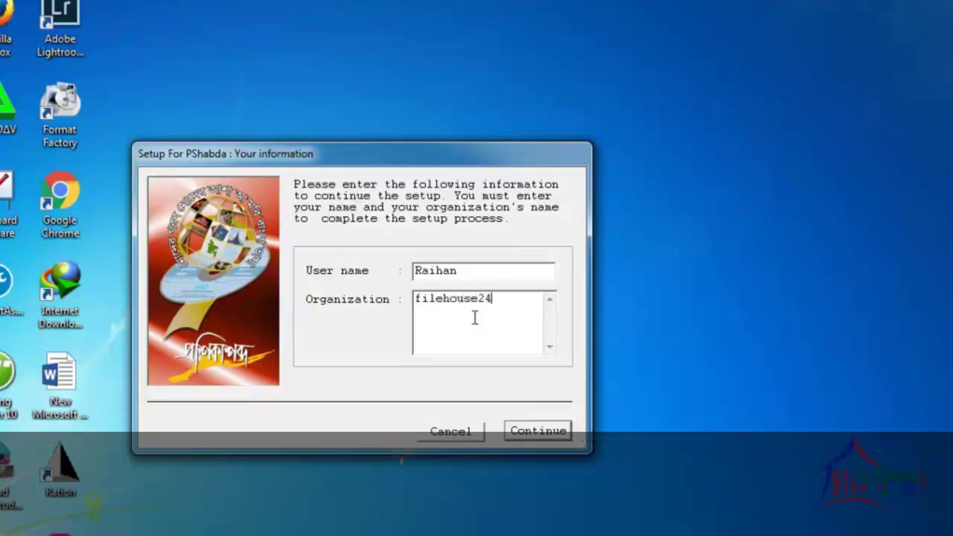
click(539, 432)
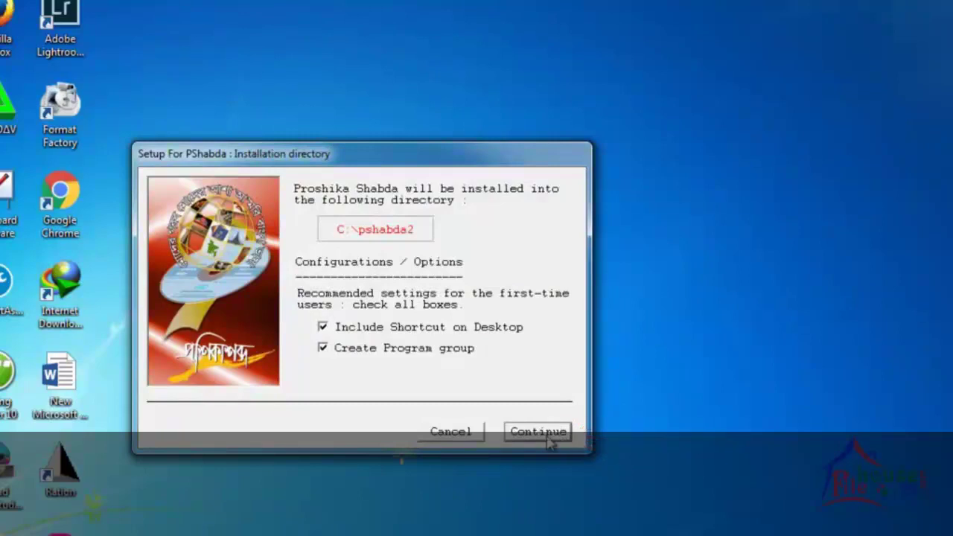
Install Proshika Shabda into C:\pshabda2 with a desktop shortcut and program group, finish the setup, and close the Pshabda folder
click(549, 441)
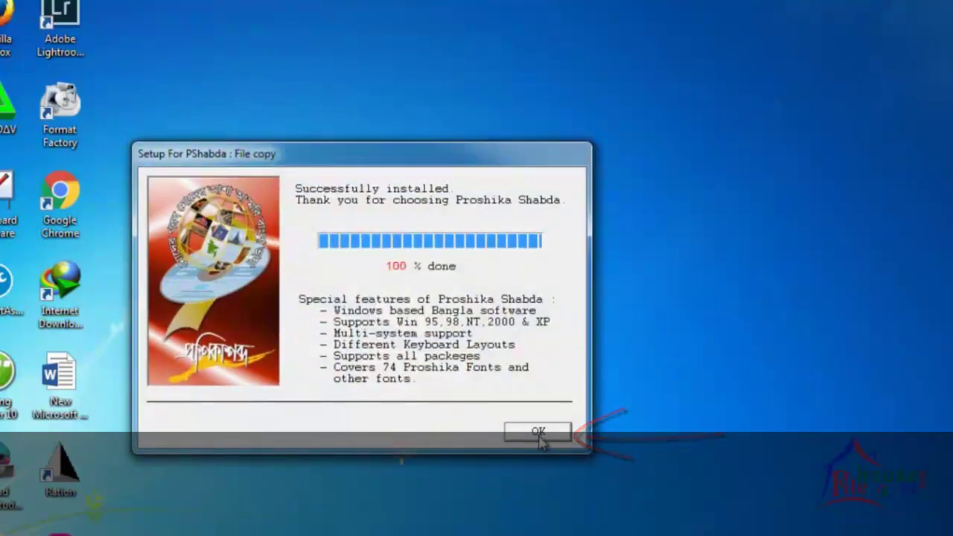
click(539, 435)
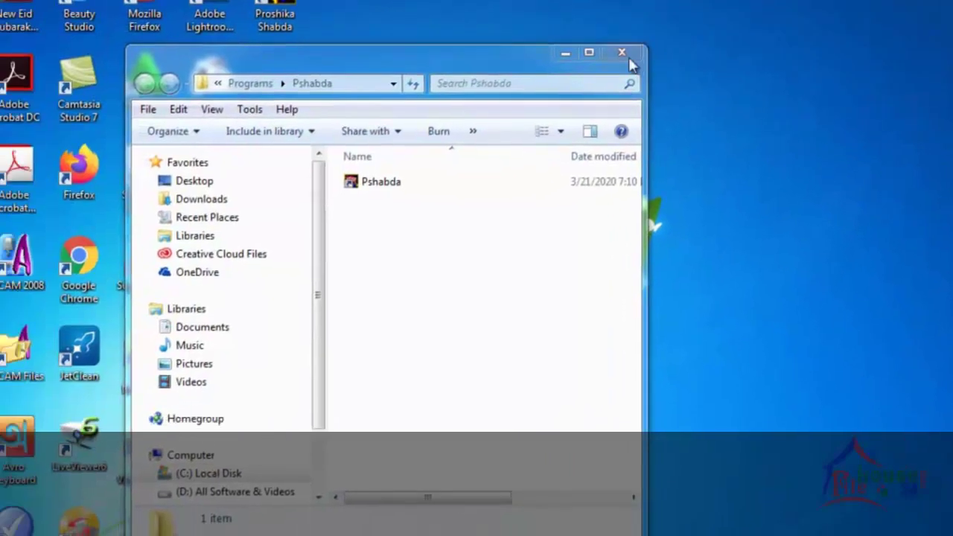
click(477, 77)
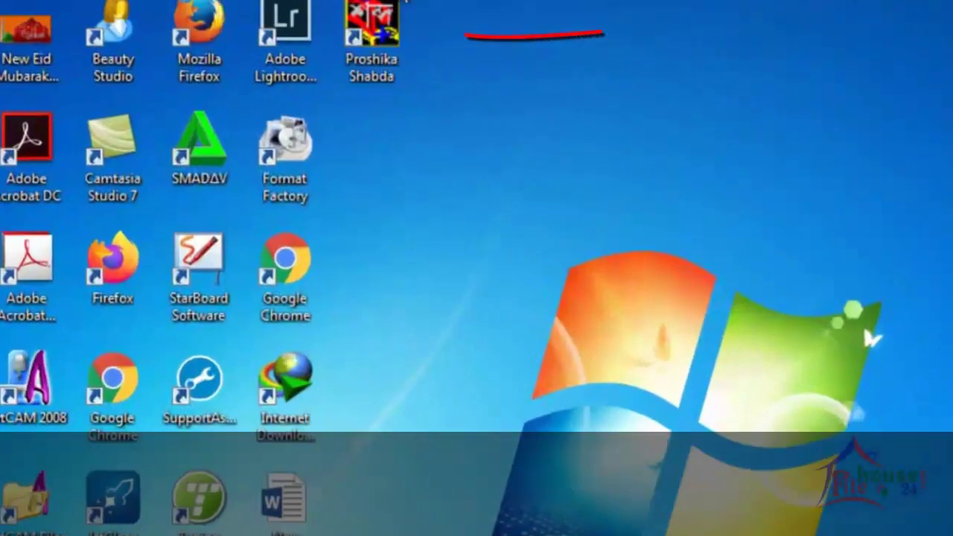
click(368, 33)
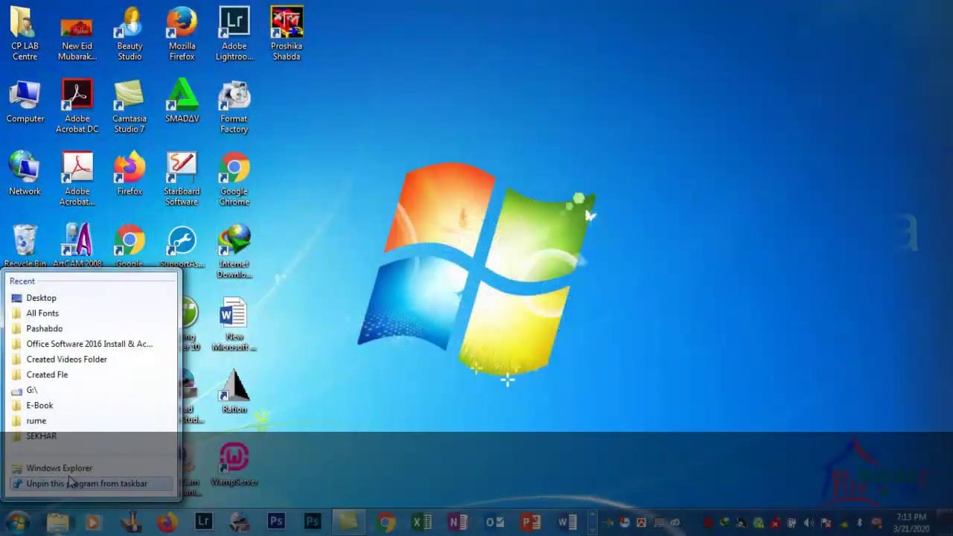
Browse to the Office Related folder inside All Software on the D: drive
click(18, 523)
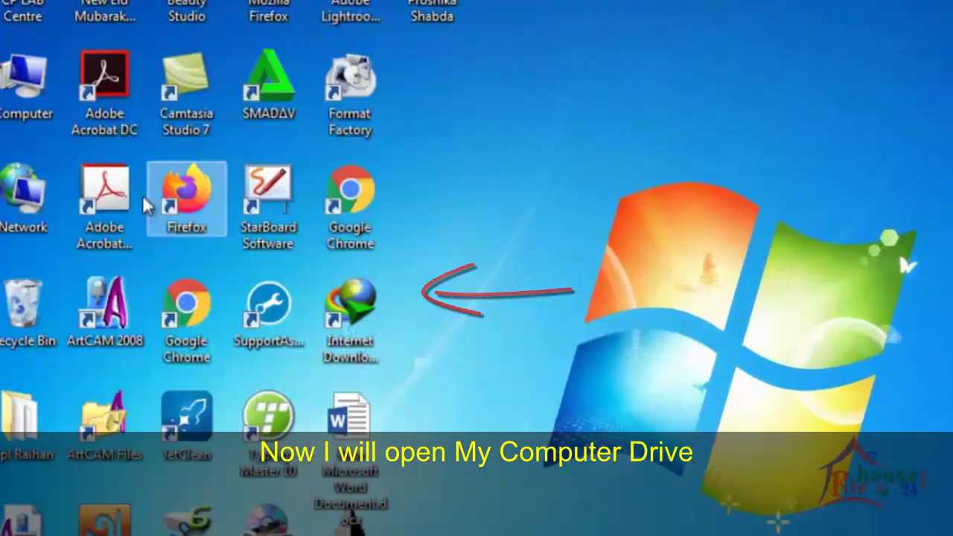
double_click(27, 82)
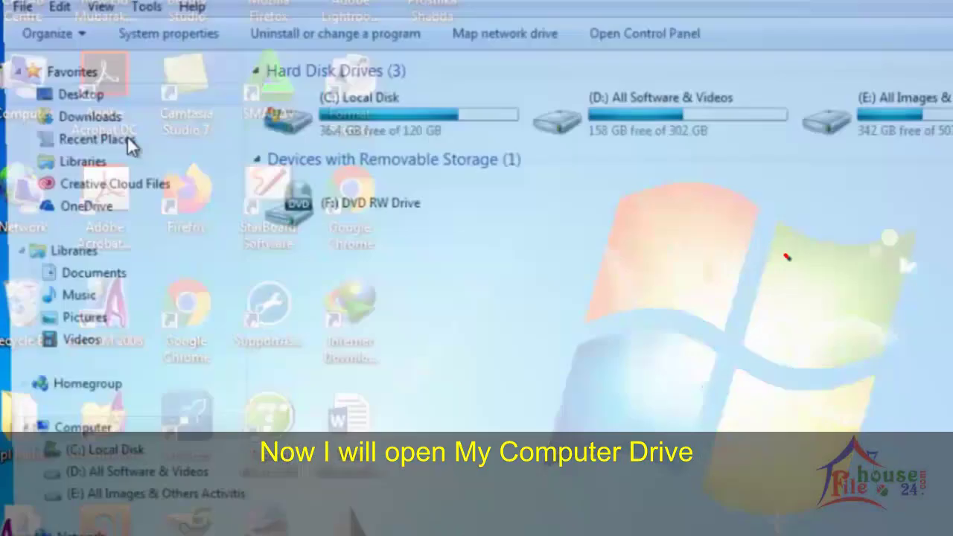
double_click(659, 127)
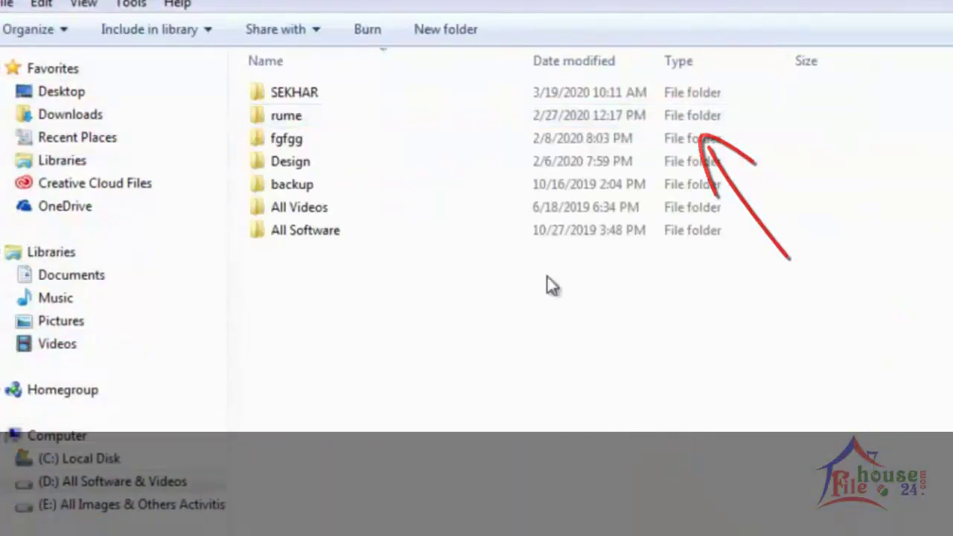
double_click(381, 236)
double_click(310, 209)
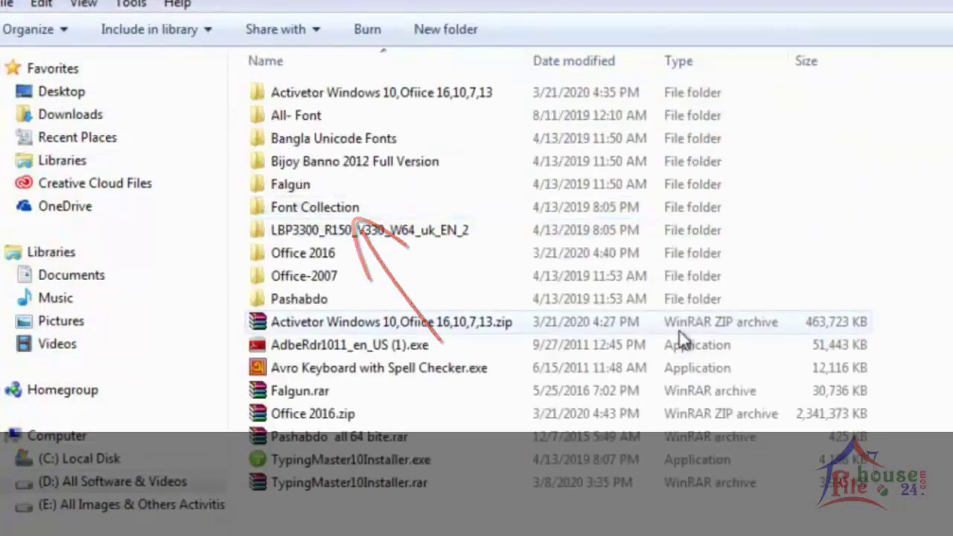
Open the Falgun folder that holds the setup files
click(290, 189)
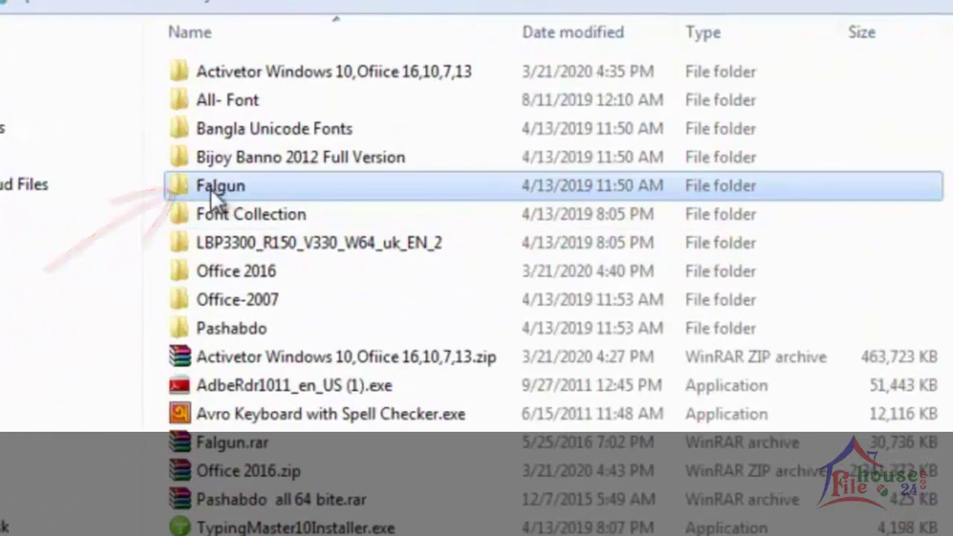
right_click(232, 190)
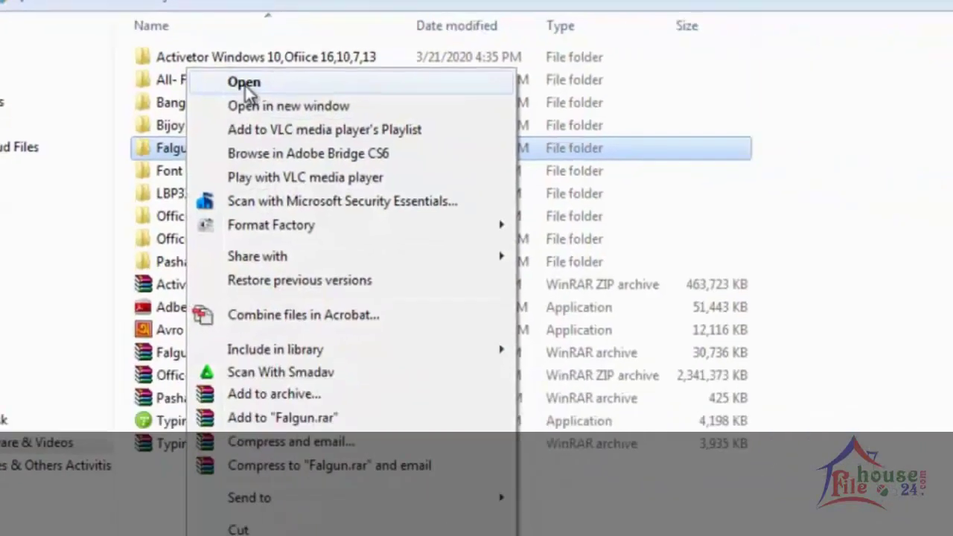
click(301, 103)
double_click(180, 50)
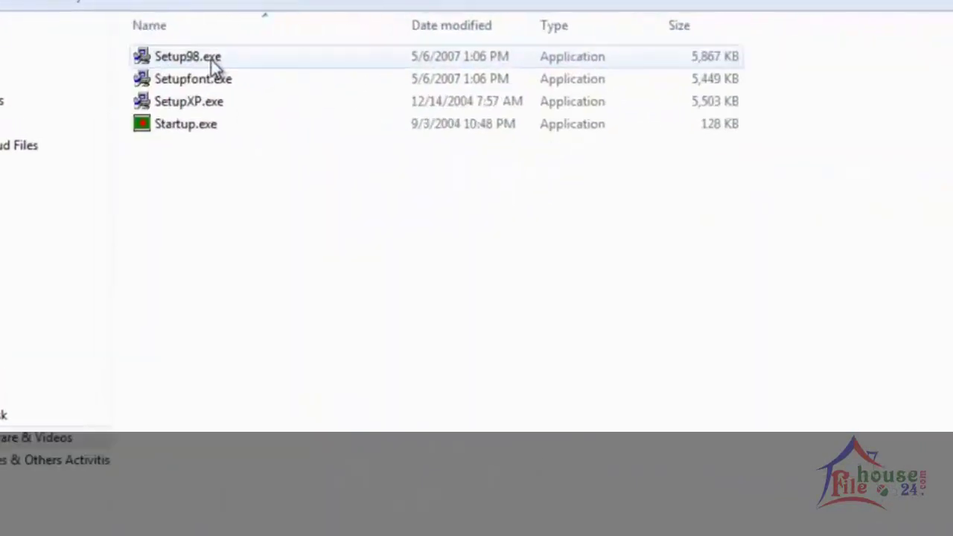
Run SetupXP.exe and proceed with the Falgun Keyboard Interface setup without uninstalling the existing version
click(181, 85)
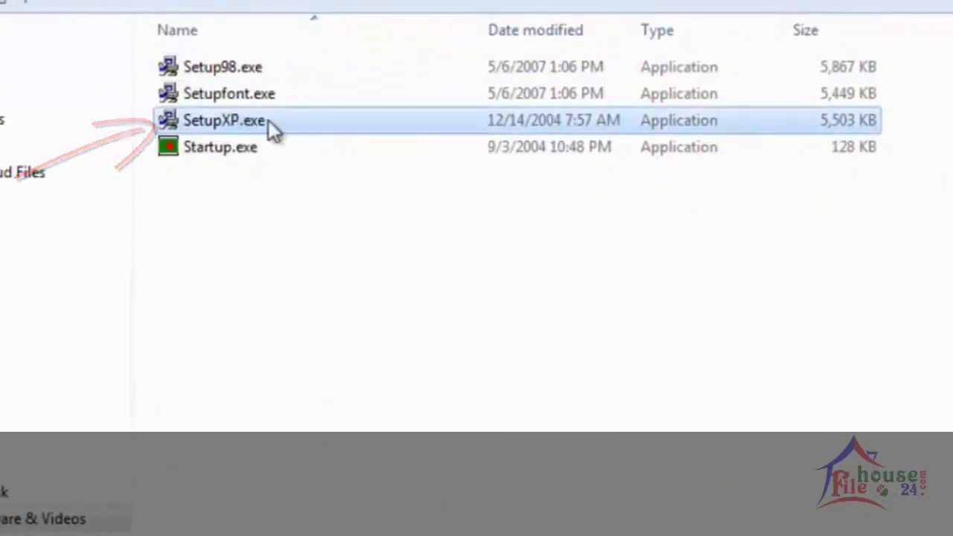
right_click(269, 124)
click(331, 161)
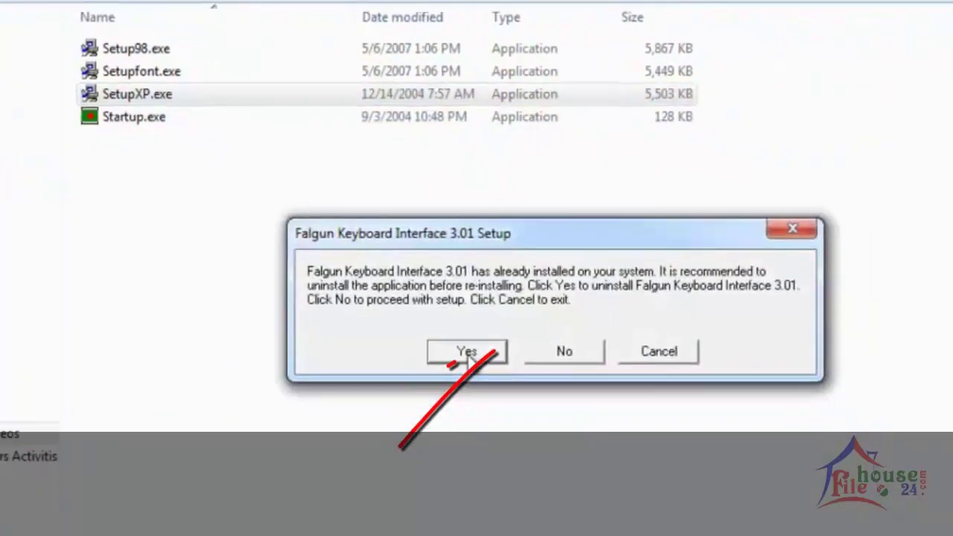
click(581, 354)
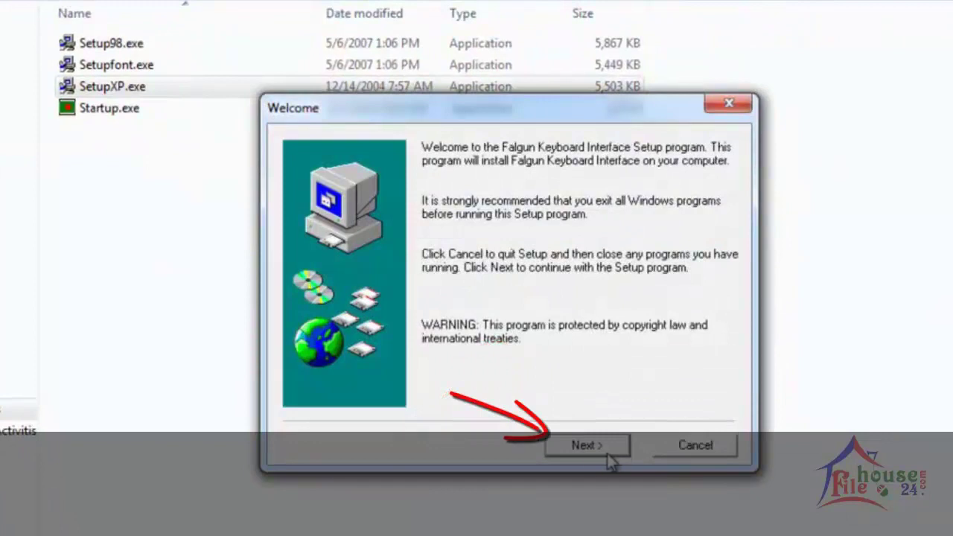
Install Falgun Keyboard Interface with the default setup options in the Falgun Keyboard Interface program folder
click(607, 447)
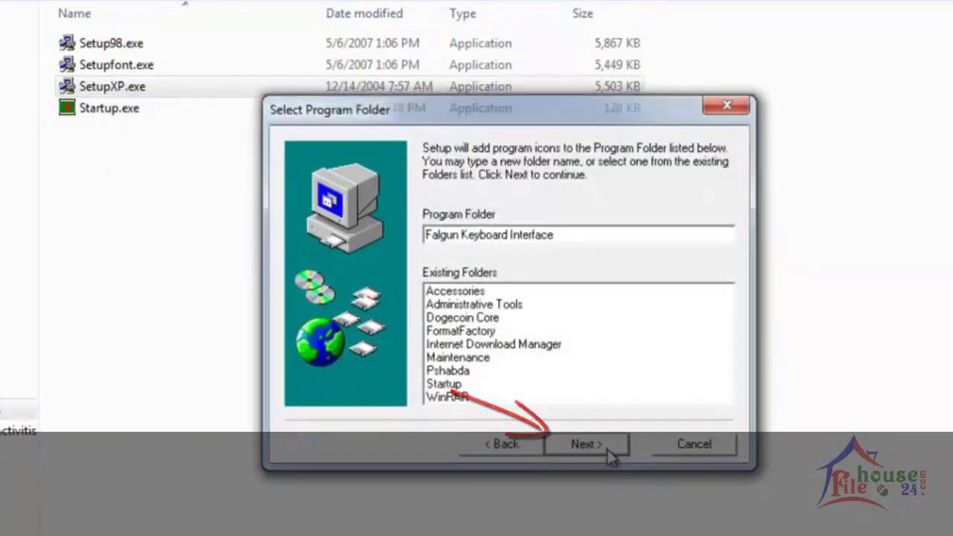
click(607, 447)
click(607, 447)
click(607, 447)
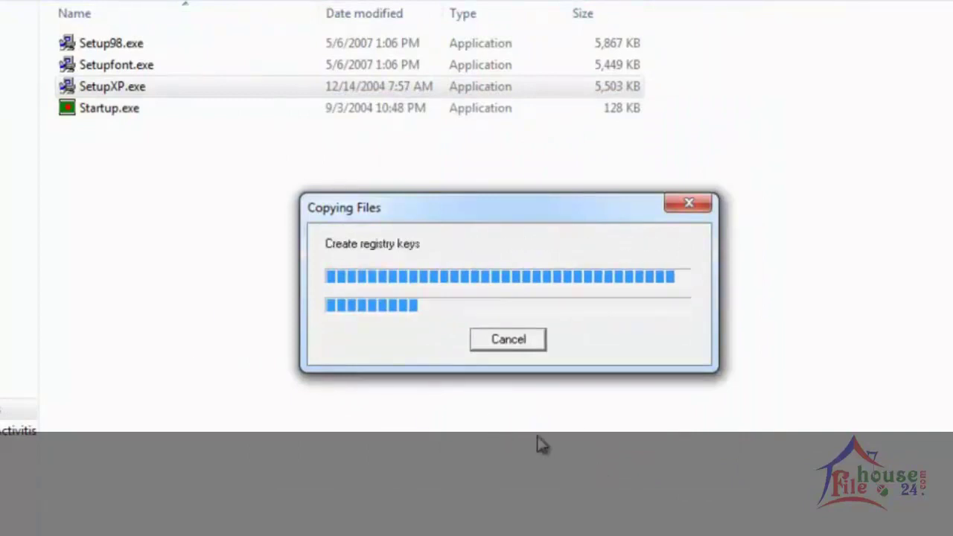
click(582, 347)
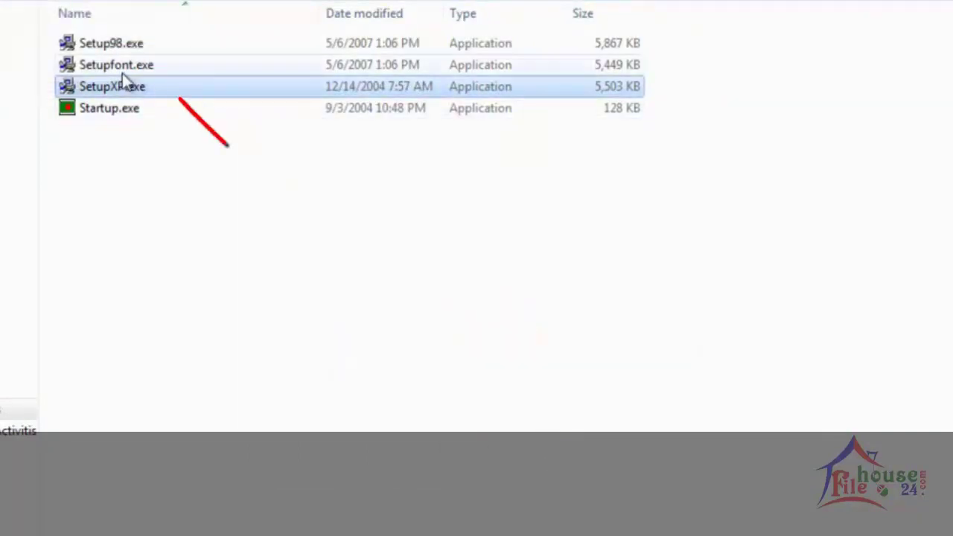
Run Setupfont.exe as administrator, go through its installation, and mark the program as installed correctly
click(120, 68)
right_click(165, 78)
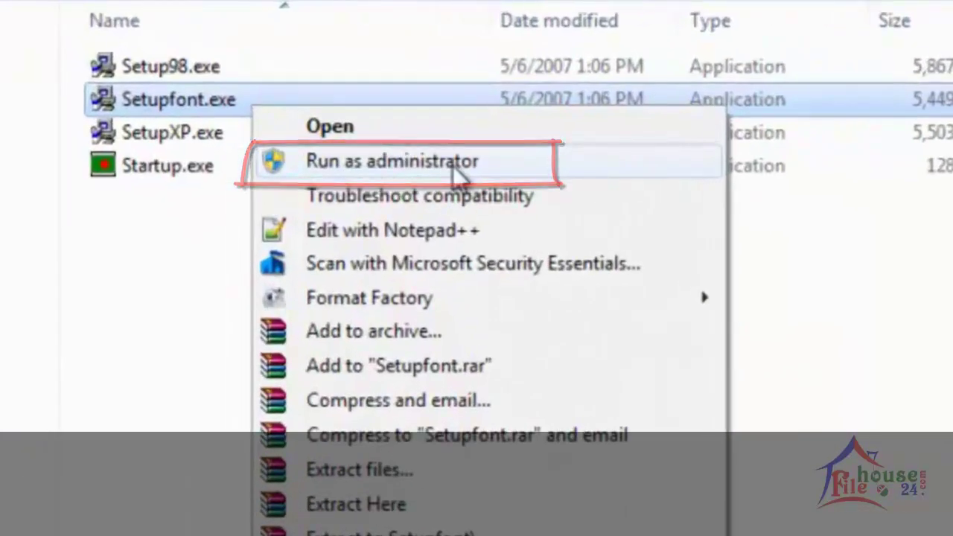
click(453, 168)
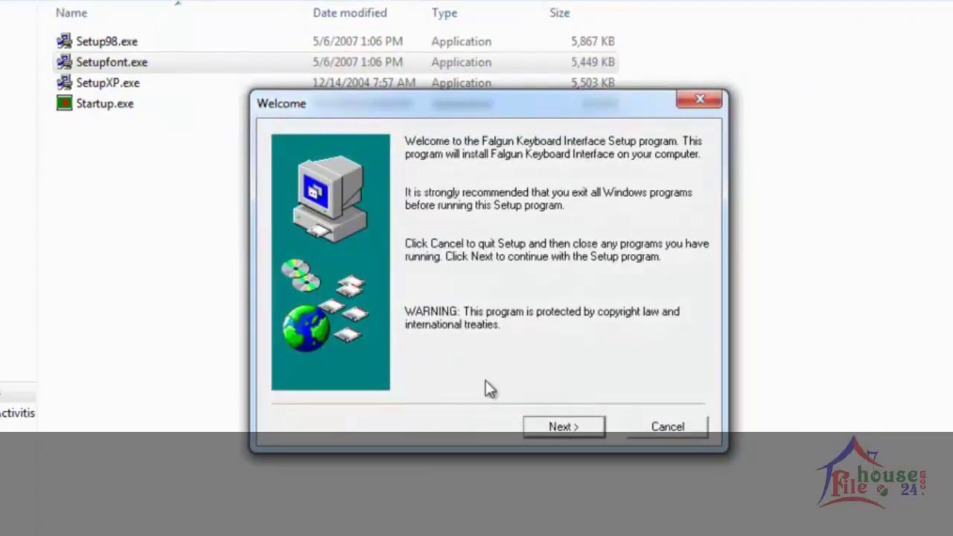
click(566, 430)
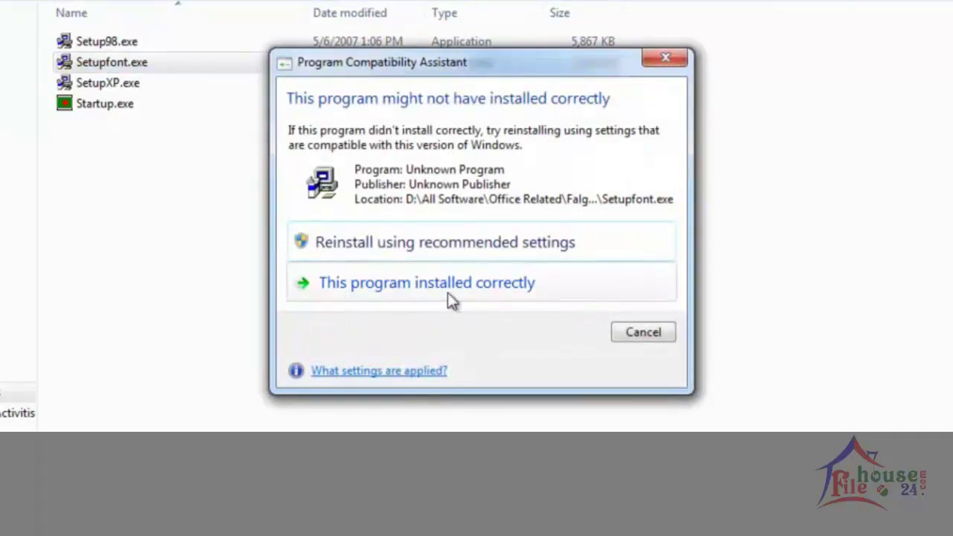
click(511, 298)
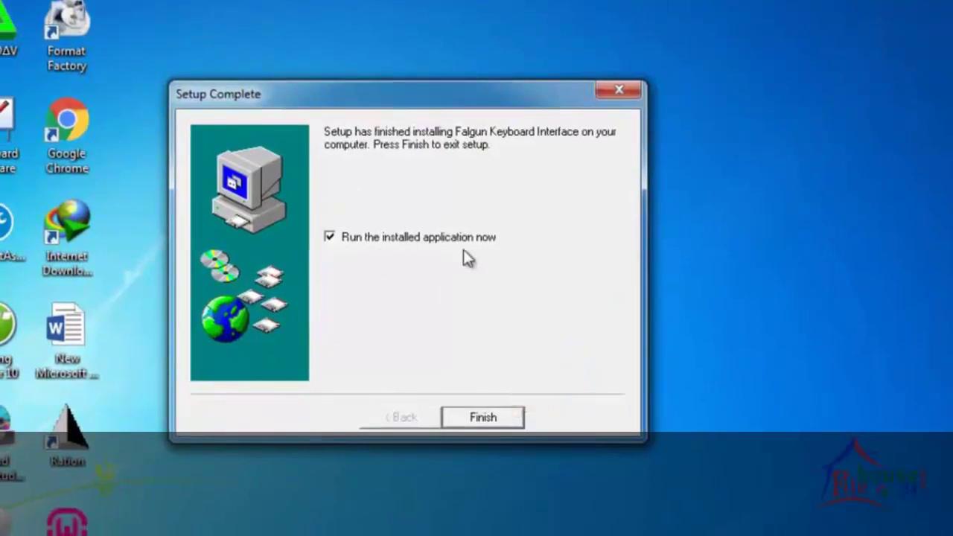
Finish the Falgun setup with the installed application launched, accept the offer to register, and close the registration window without registering
click(509, 419)
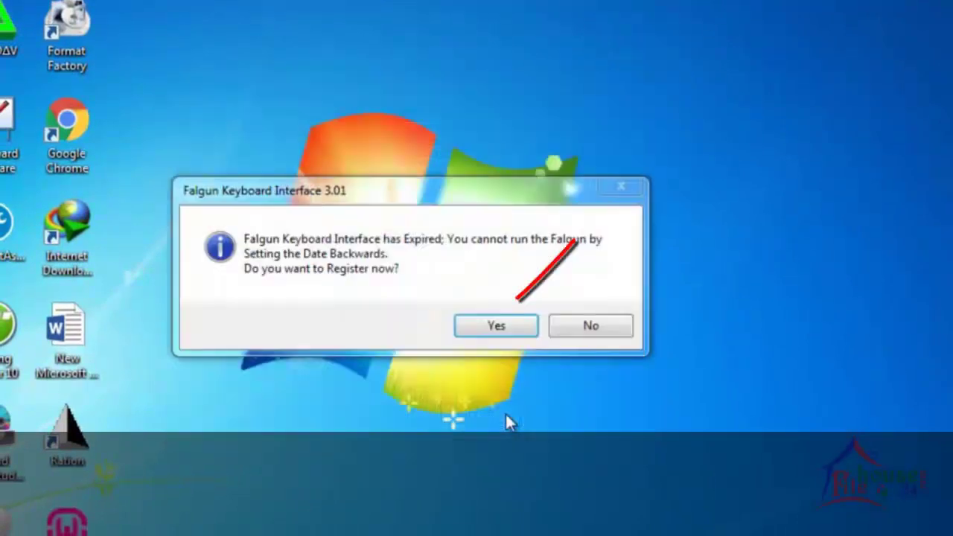
click(497, 323)
click(537, 328)
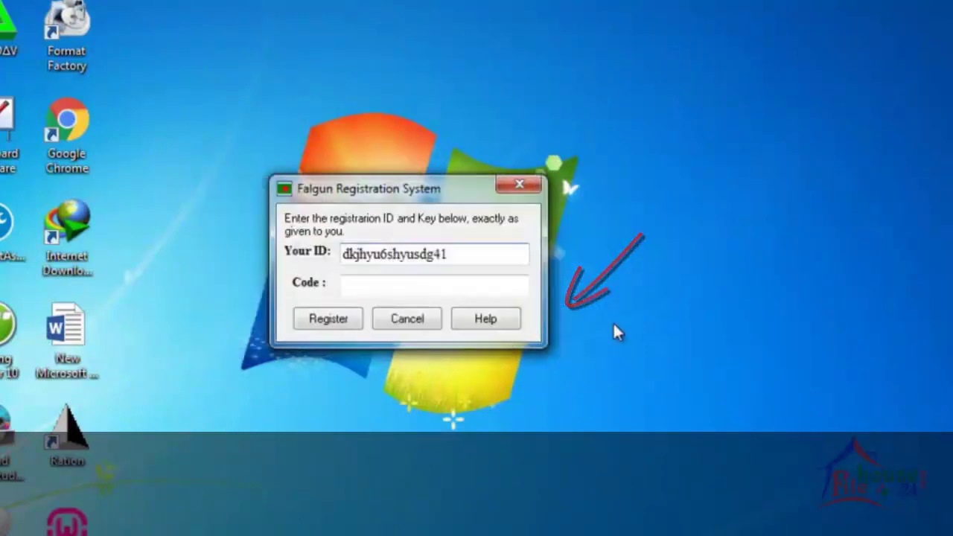
click(520, 186)
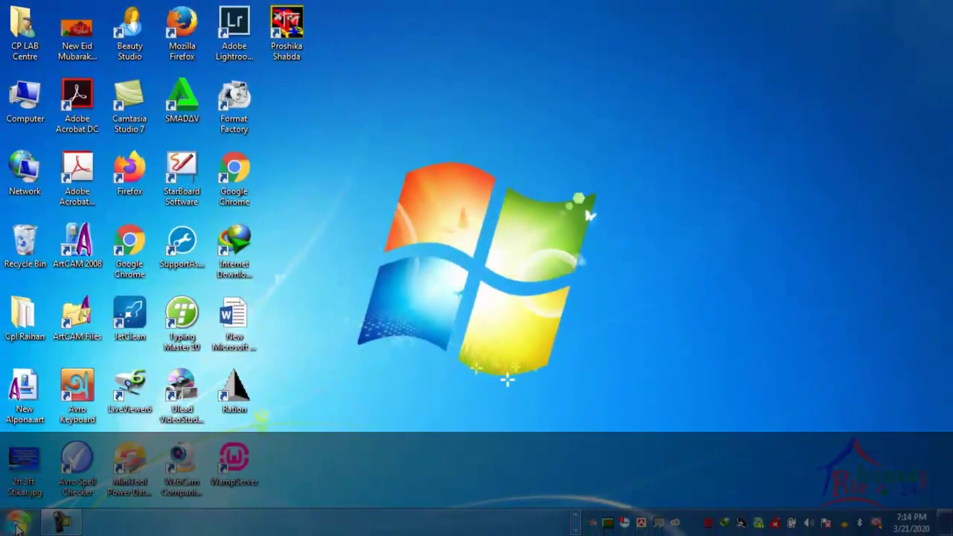
Restart the computer to complete the Bangla software installation
click(15, 524)
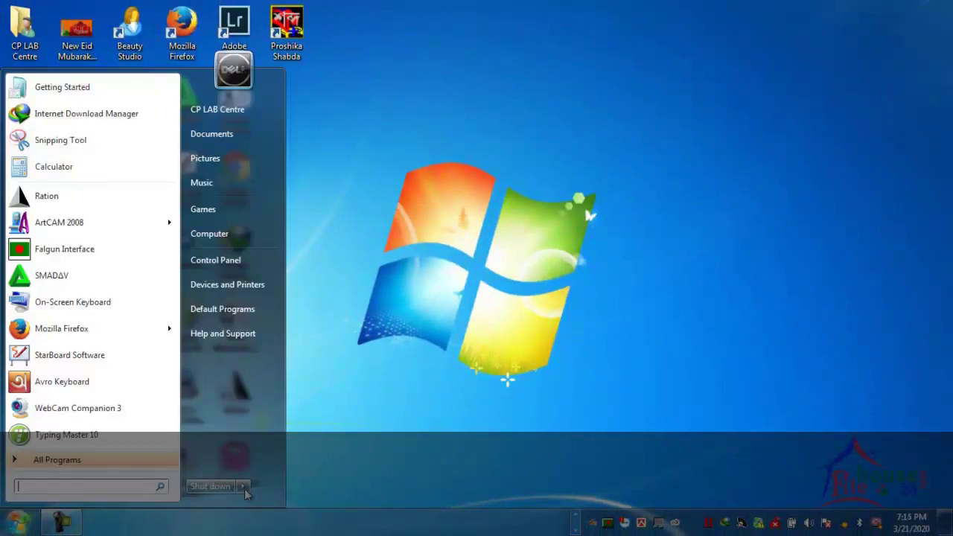
click(245, 490)
click(537, 414)
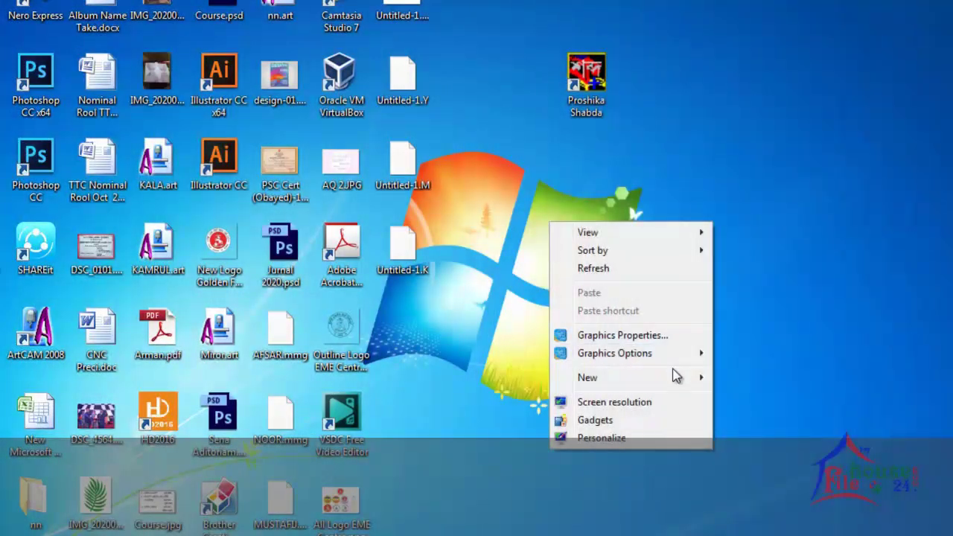
Create a new Microsoft Office Word document on the desktop and open it
mouse_move(653, 378)
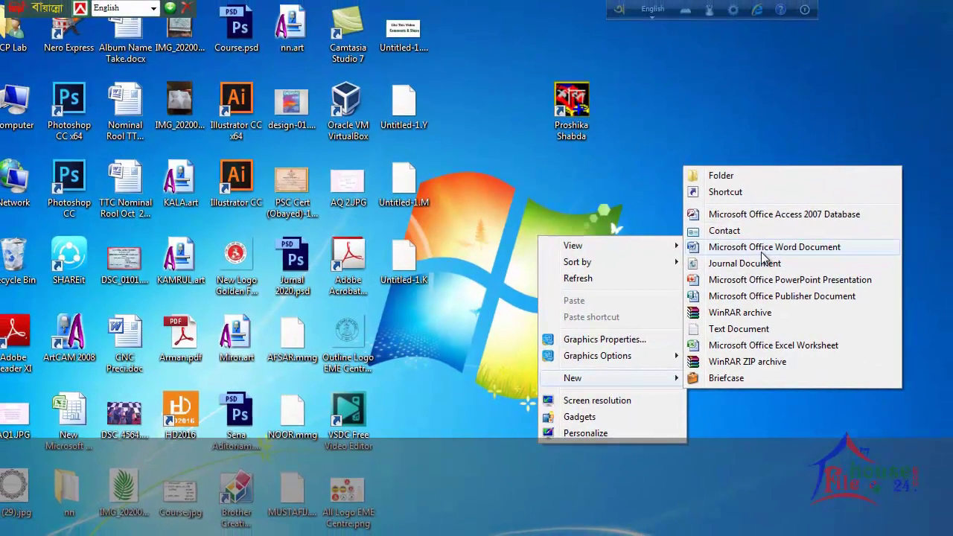
click(762, 251)
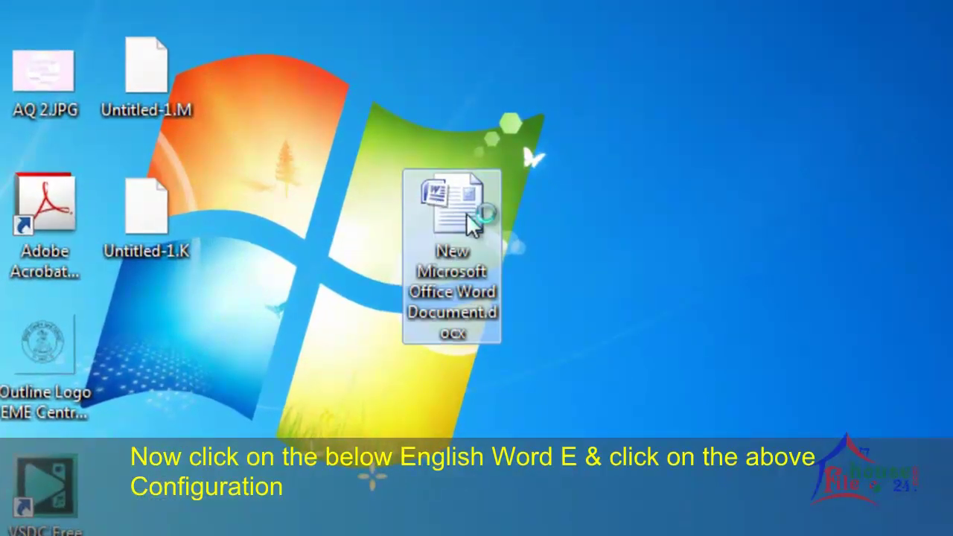
double_click(471, 223)
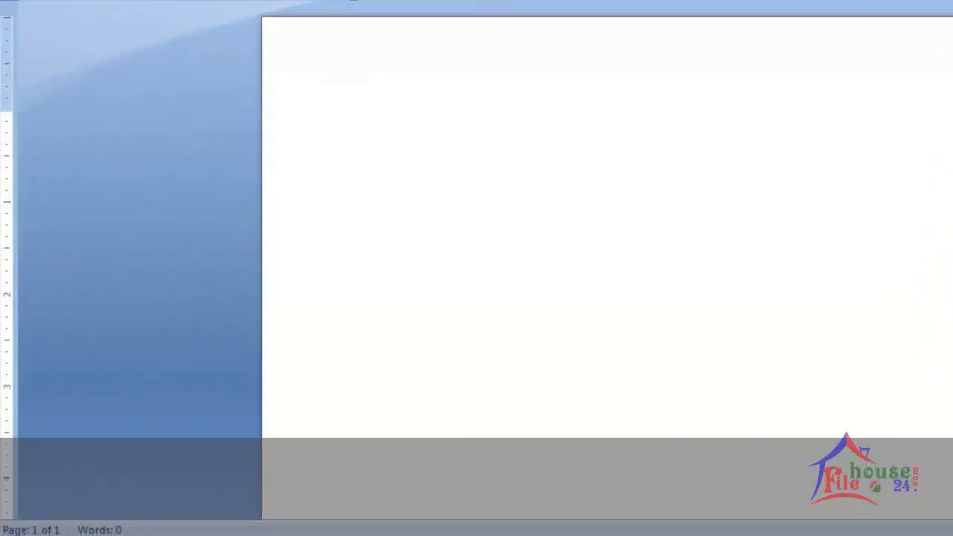
key(super)
click(43, 322)
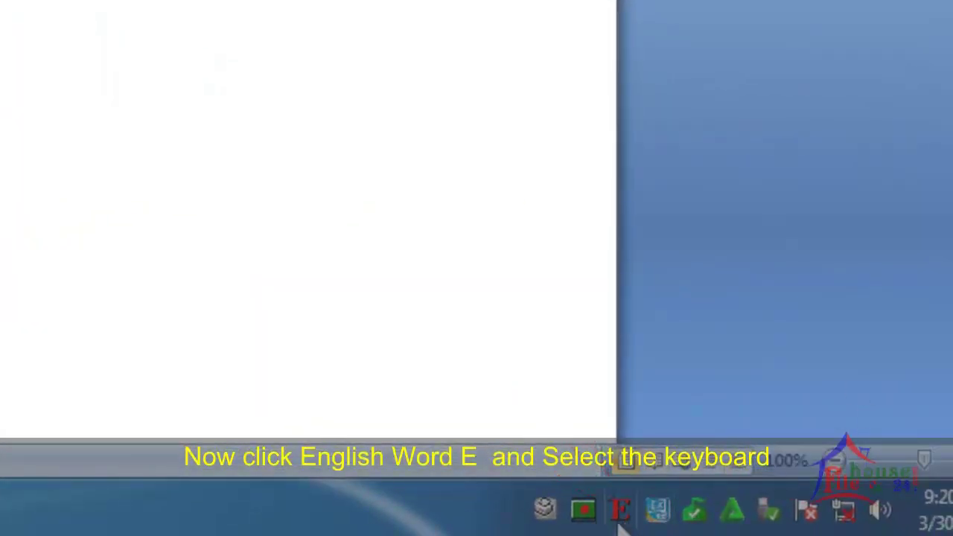
Open the ProshikaShabda configuration, move its window aside, and choose the Bijoy, ProshikaShabda keyboard and font combination
right_click(619, 519)
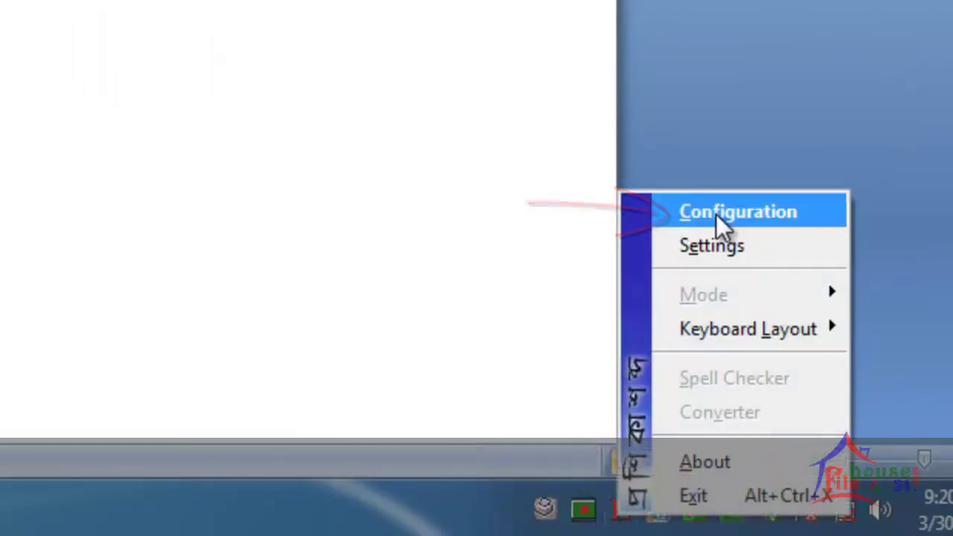
click(713, 212)
drag(152, 14, 814, 0)
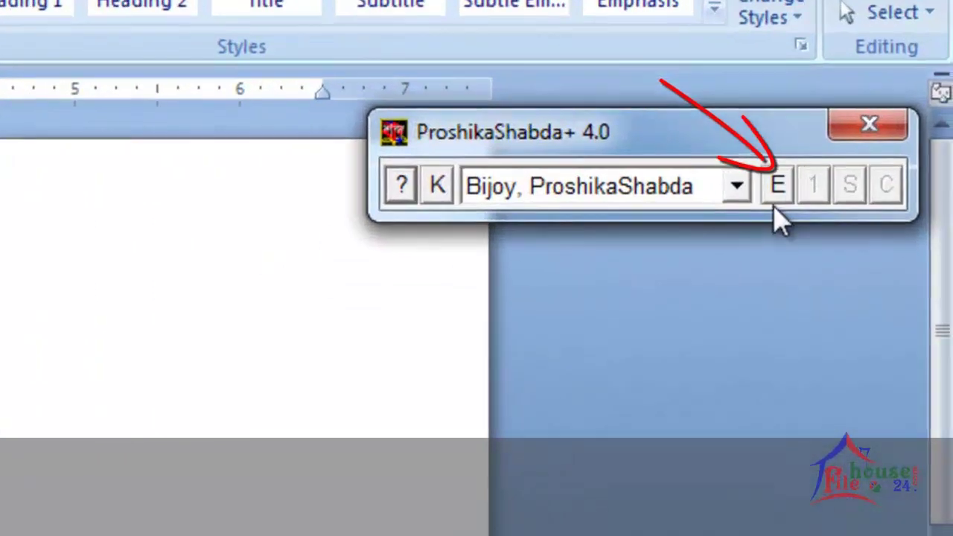
click(736, 188)
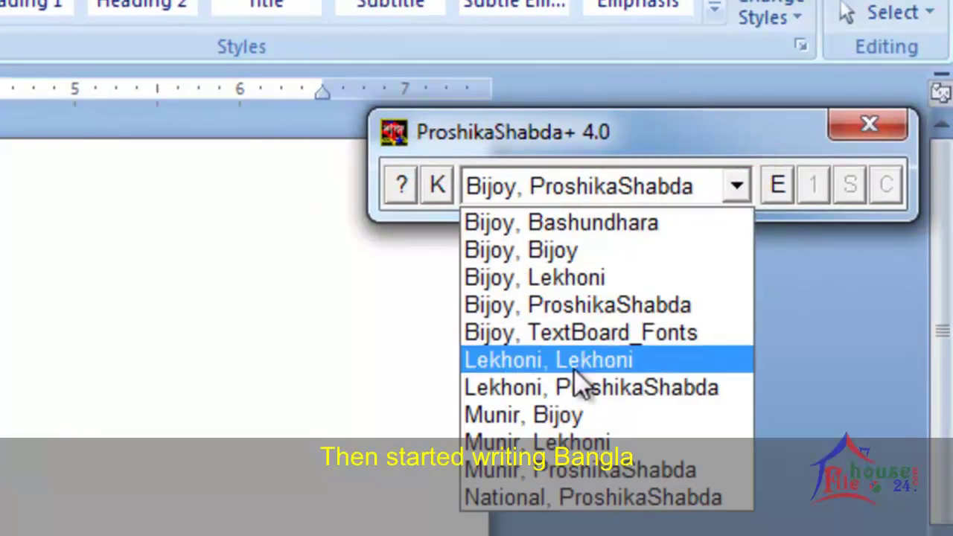
click(649, 313)
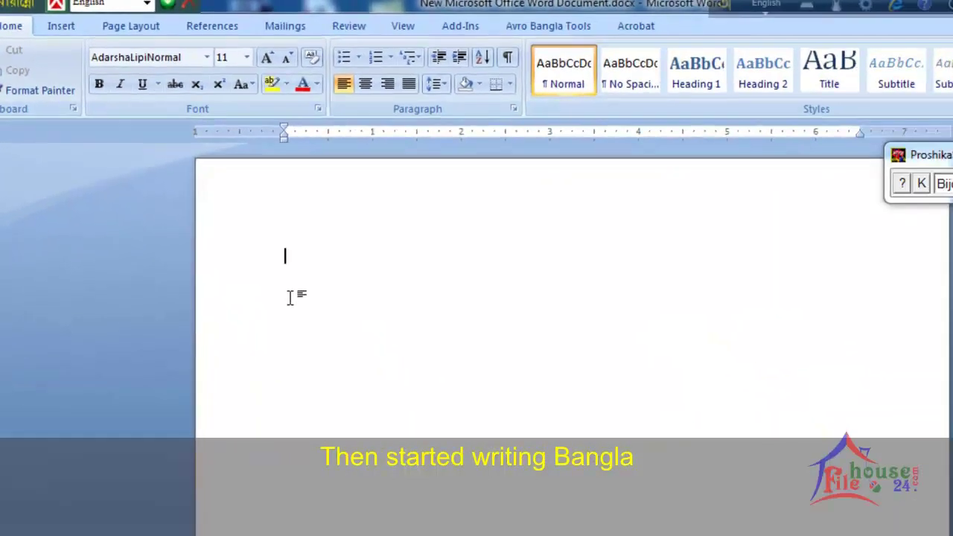
Write "আমাদের বাংলাদেশ" in the Word document and enlarge the text to size 28
text(আ)
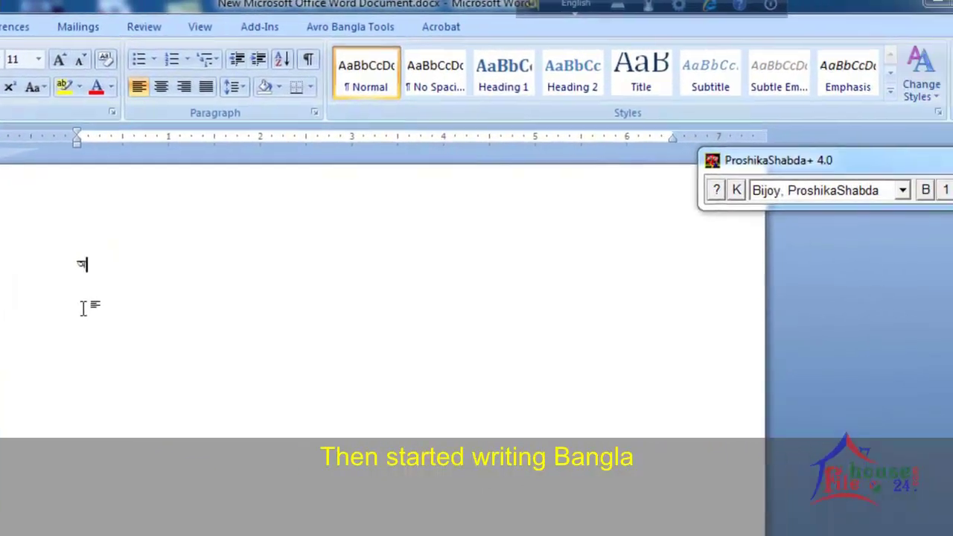
text(মাদের বাংলাদেশ)
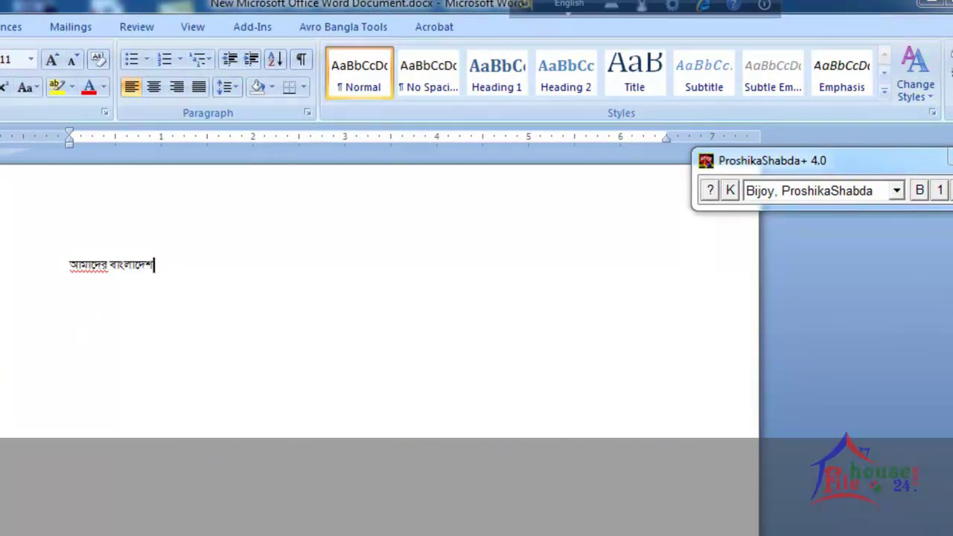
drag(180, 265, 10, 266)
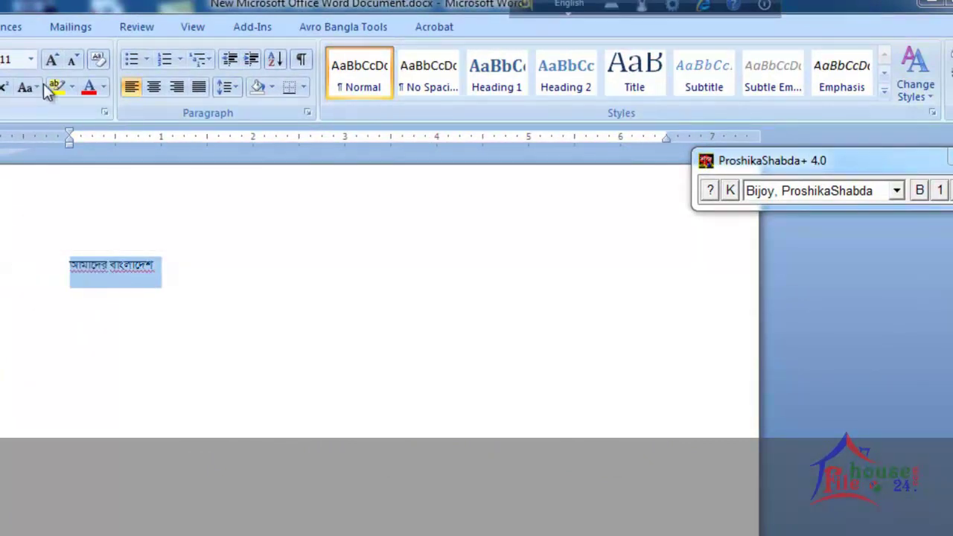
click(51, 60)
click(50, 59)
click(50, 59)
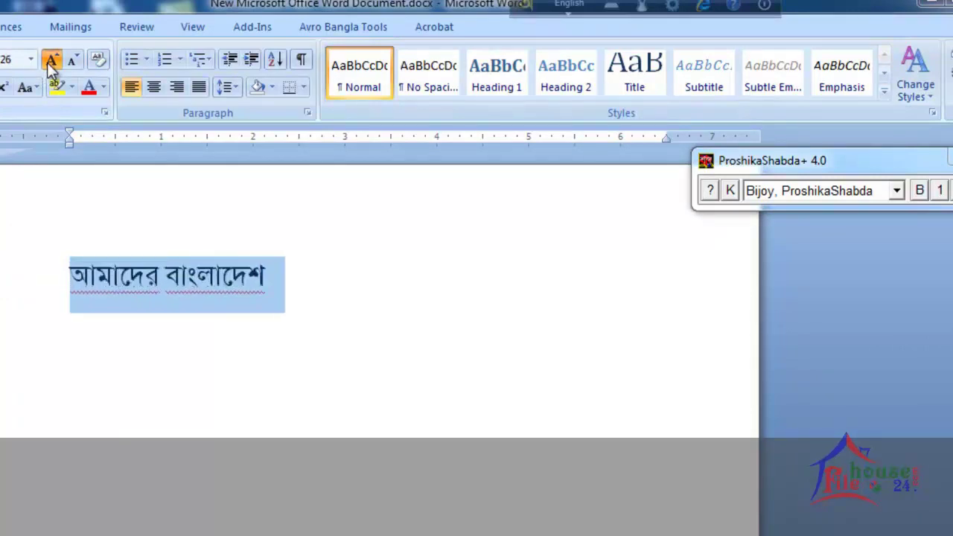
click(51, 59)
click(186, 286)
click(26, 309)
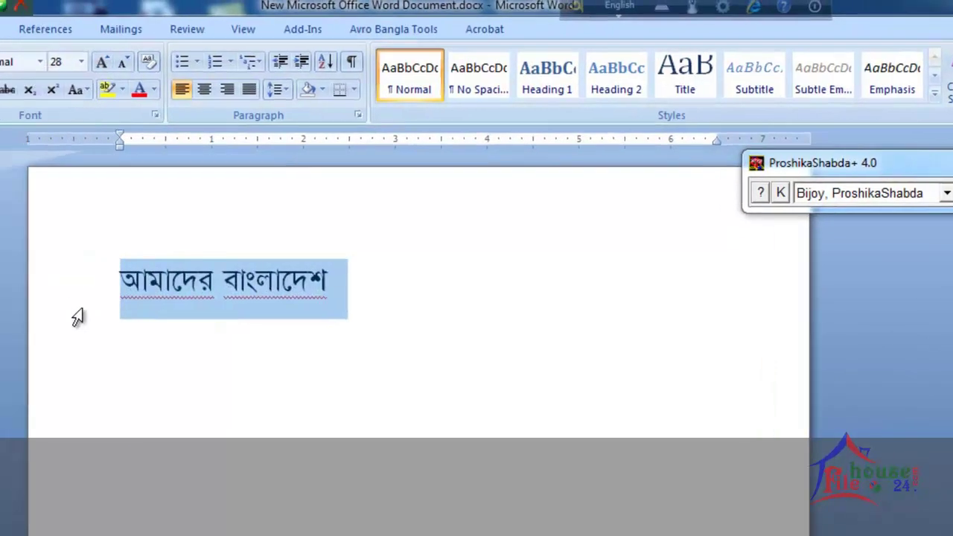
Try a red font colour and a dark blue highlight on the Bangla text, and undo both
click(90, 86)
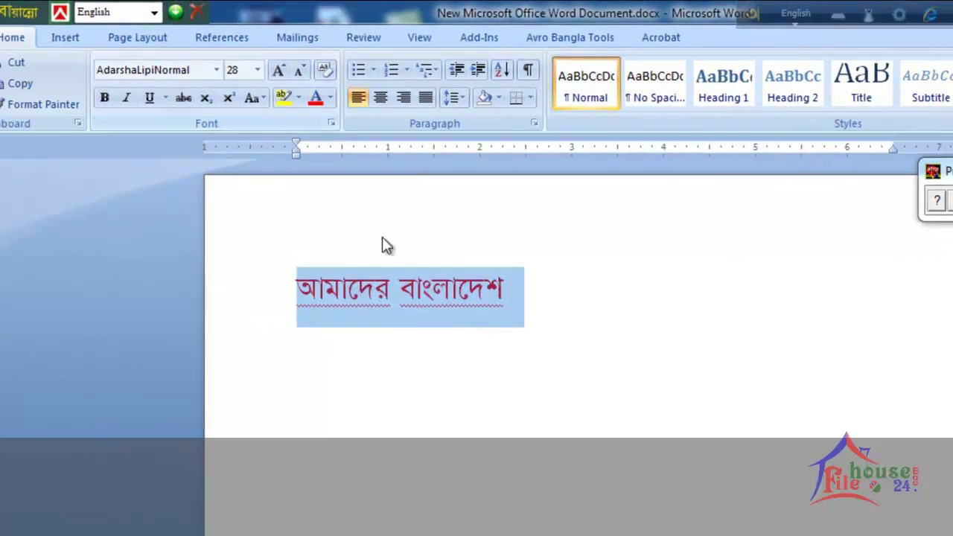
click(298, 99)
click(320, 155)
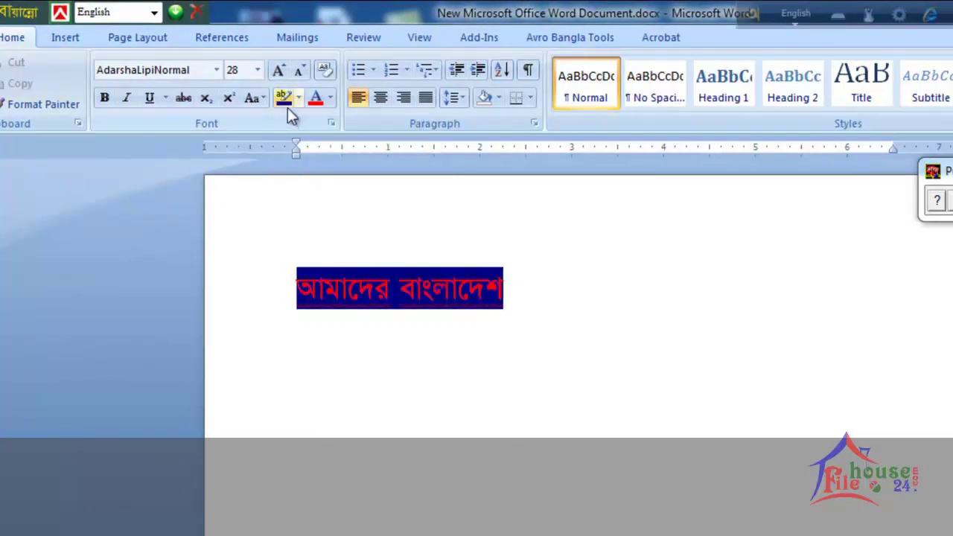
key(ctrl+z)
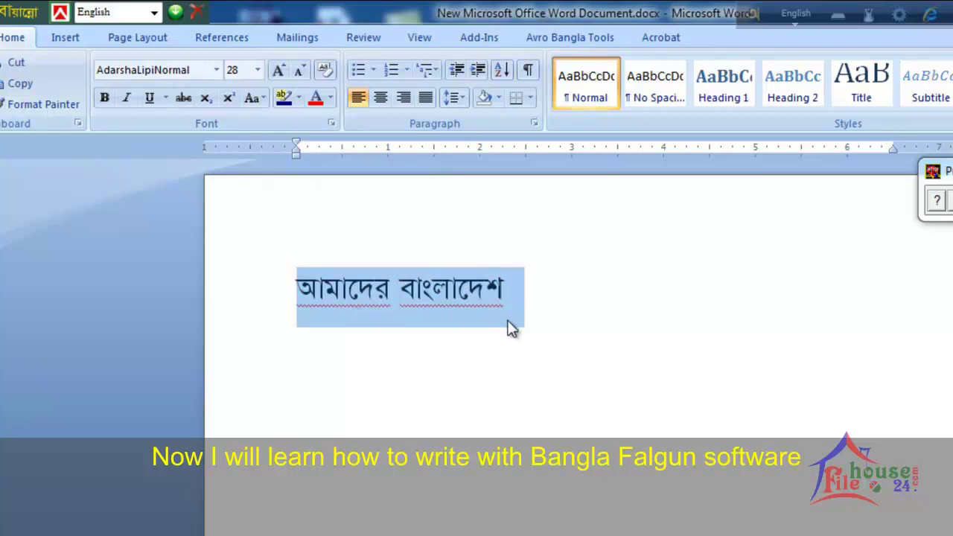
Place the insertion point after the Bangla text and apply the Prabartan font group with the Bijoy layout in Falgun Options
click(531, 312)
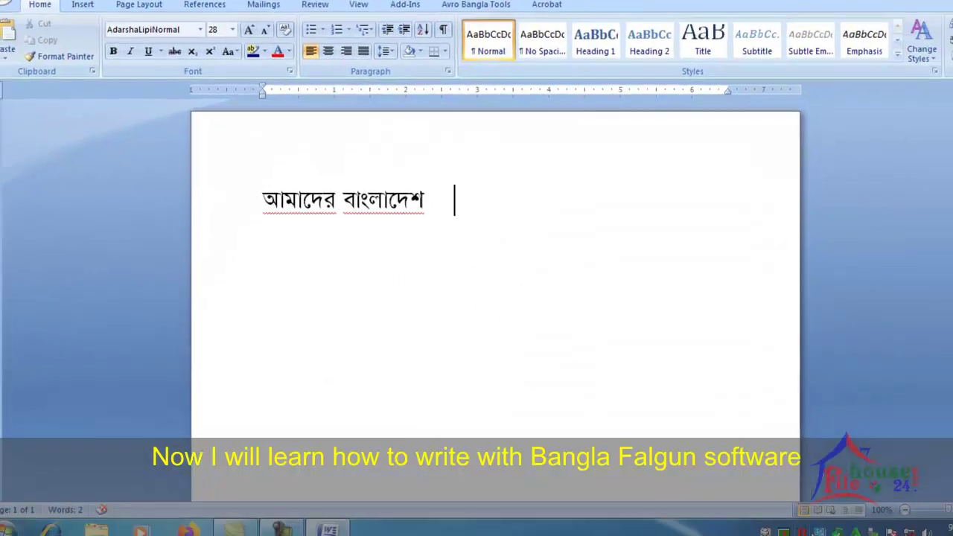
right_click(819, 529)
click(820, 521)
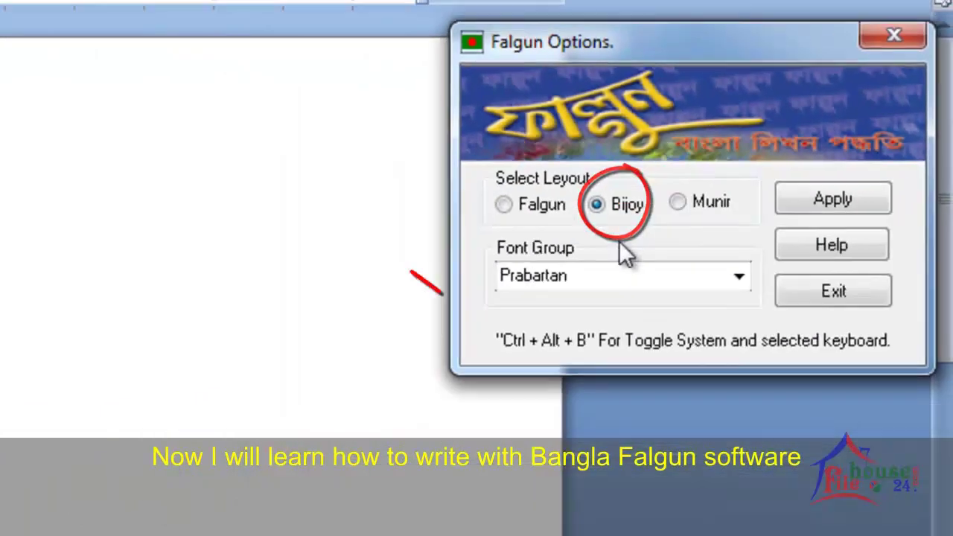
click(199, 362)
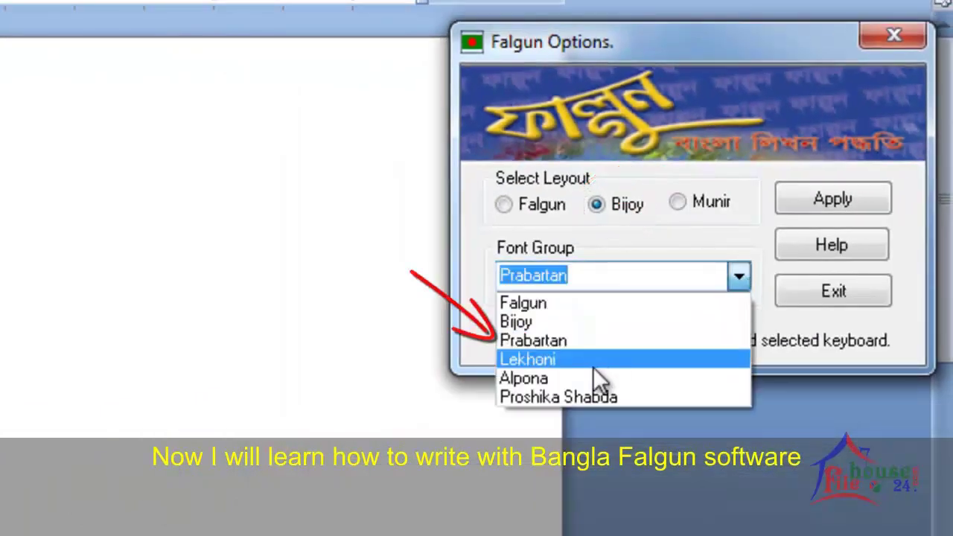
click(569, 341)
click(851, 198)
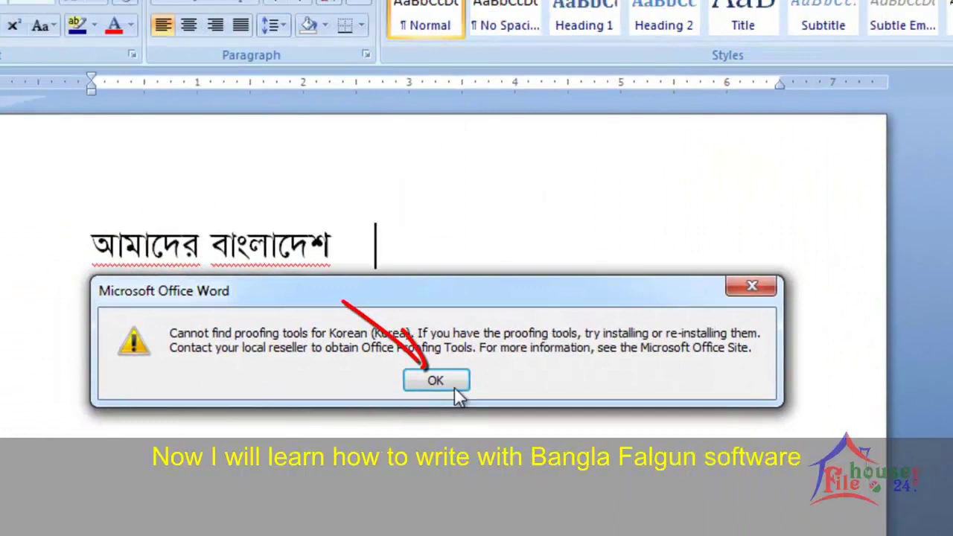
Dismiss the proofing tools message and write "আমাদের বাংলা" after the first phrase
click(470, 381)
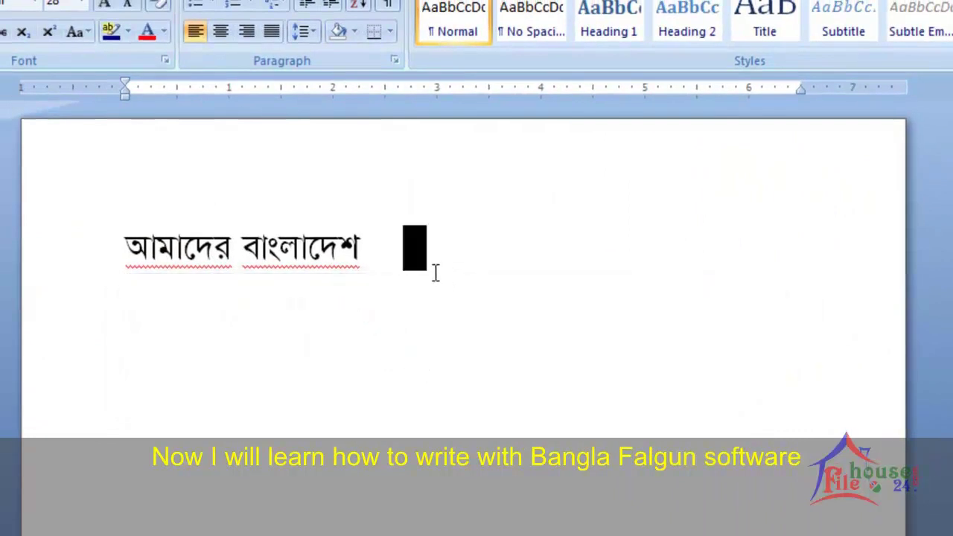
text(াদেশ    আমাদের বাং)
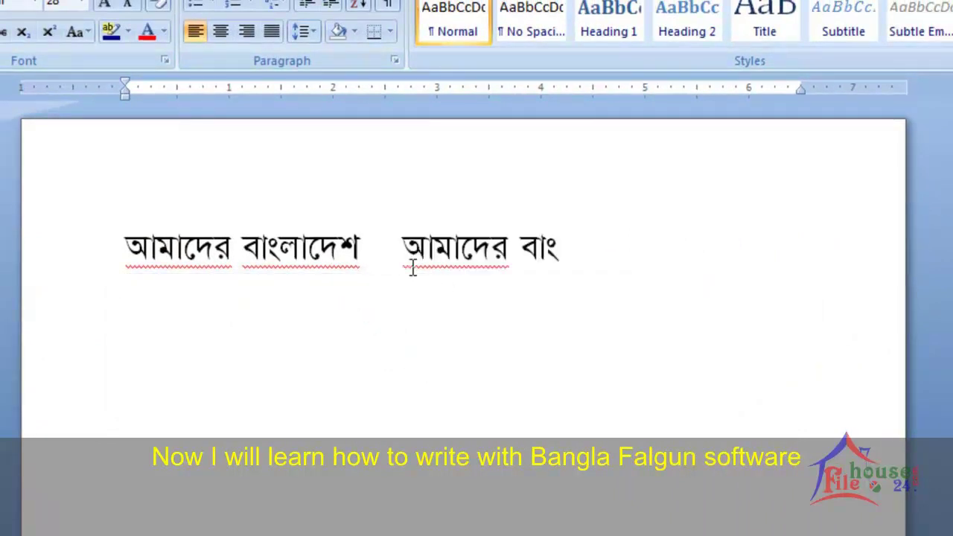
text(লা)
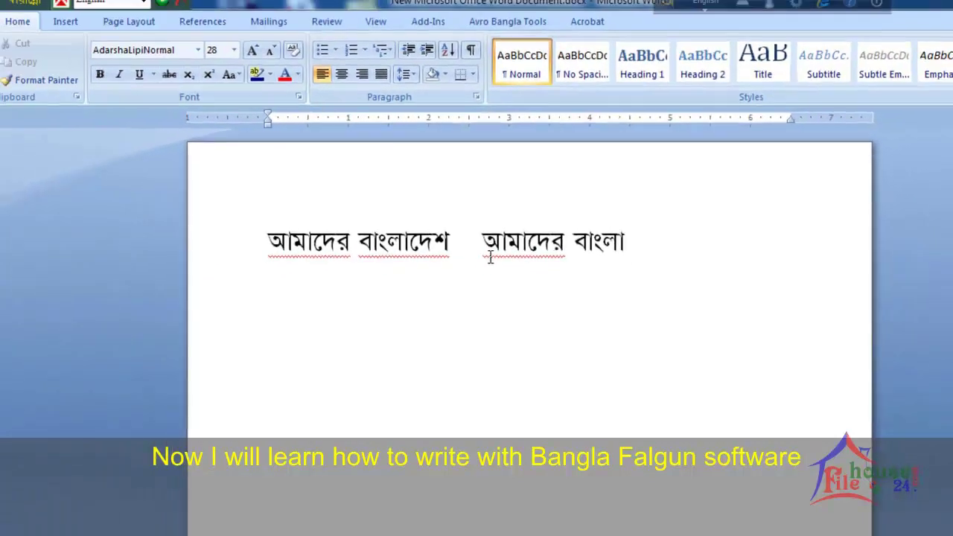